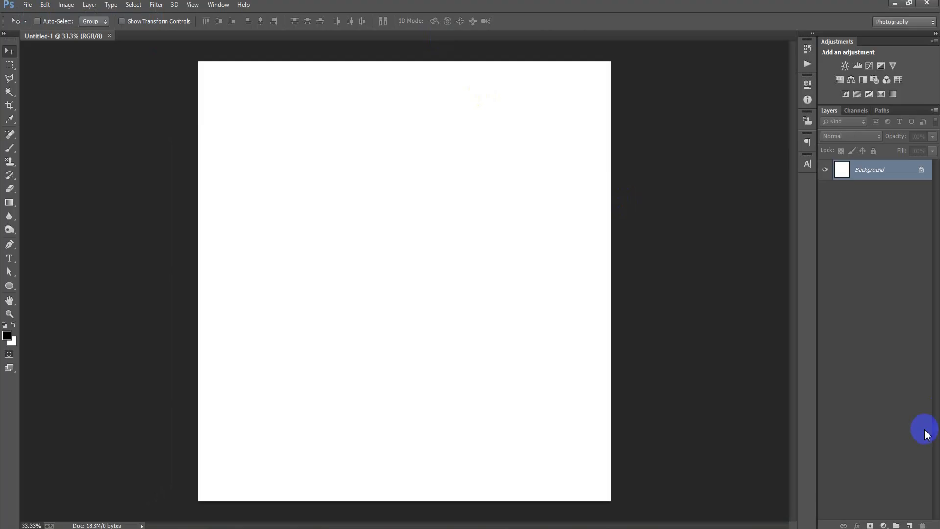
- Draw a black rectangle about 2625 by 1602 px on a new layer, covering the canvas's upper part beyond its edges
left_click(910, 525)
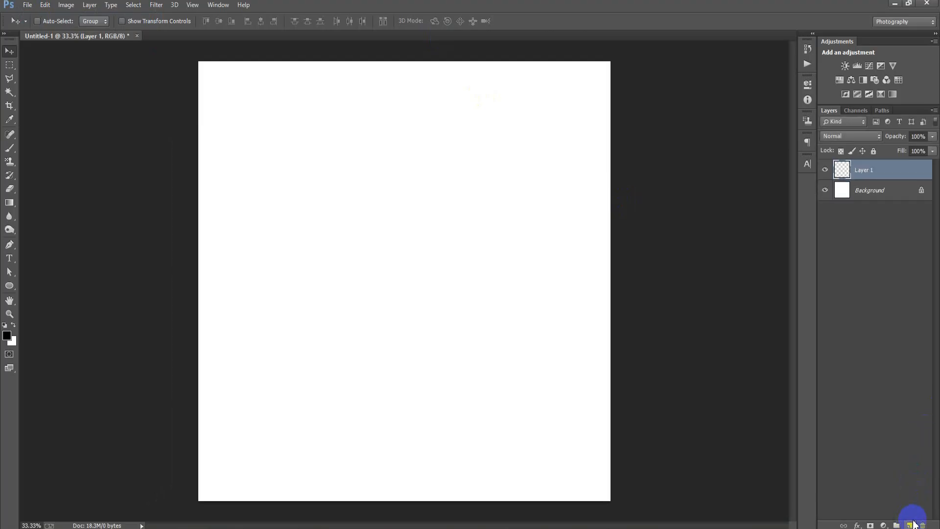
left_click(9, 286)
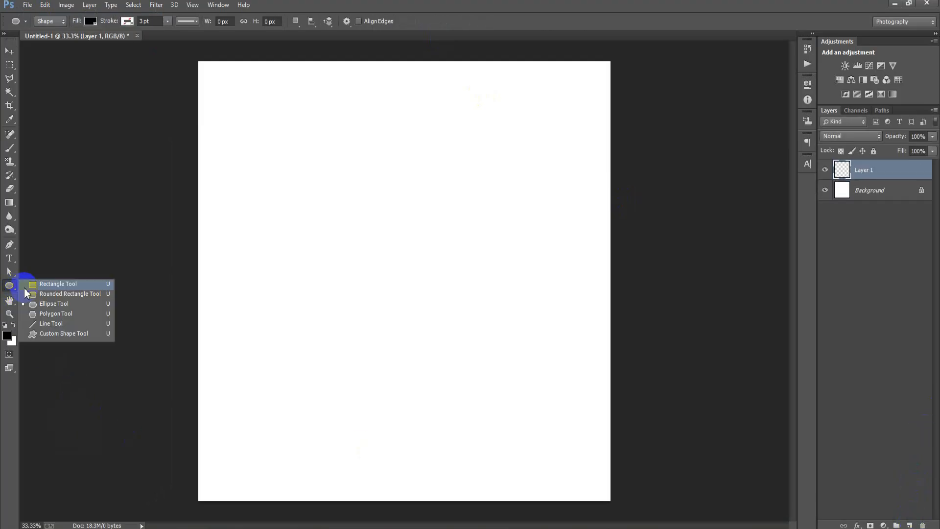
left_click(48, 284)
left_click_drag(186, 53, 614, 332)
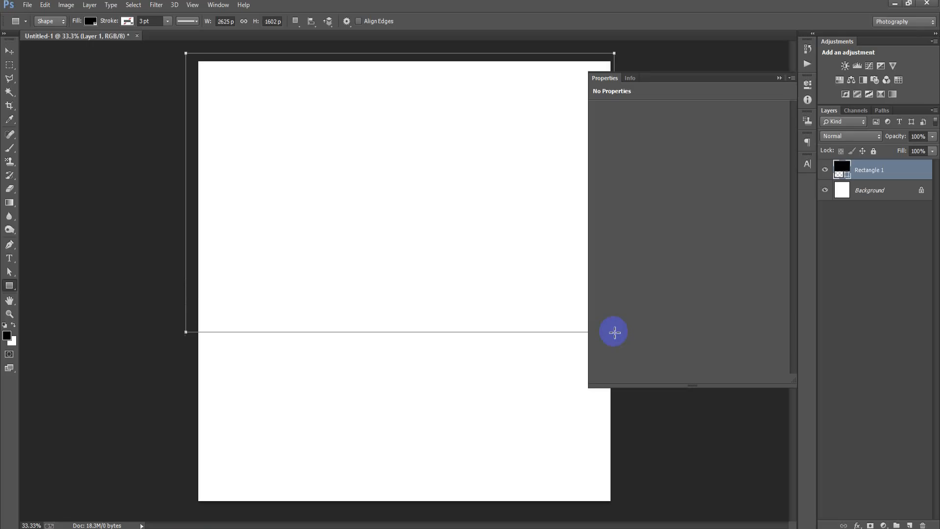
left_click(6, 56)
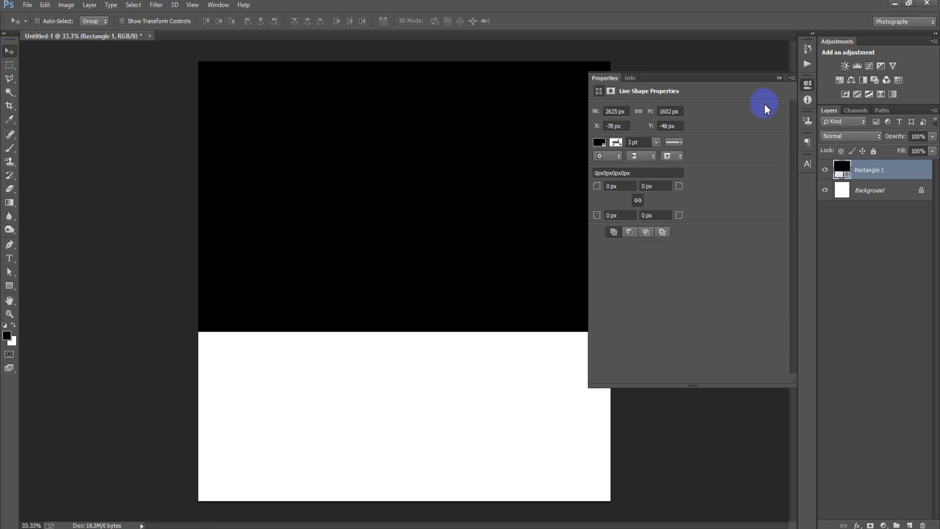
left_click(779, 78)
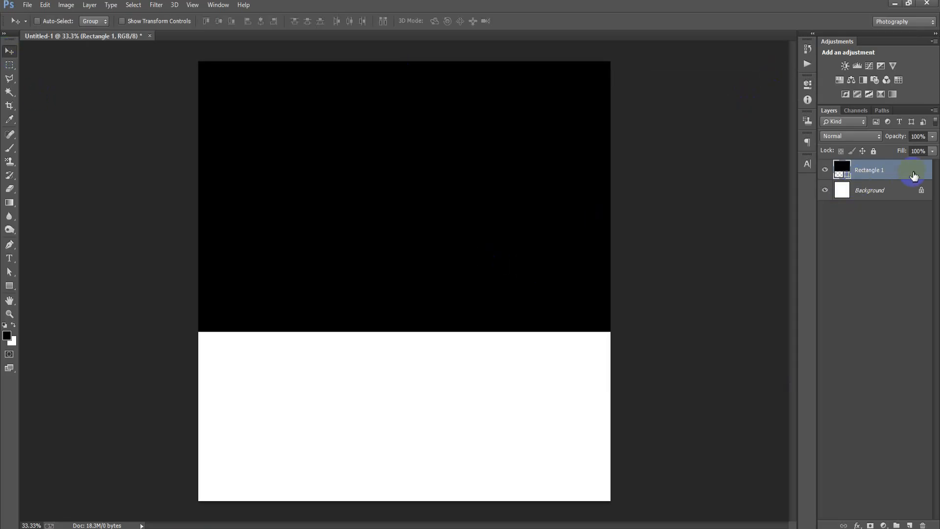
- Add a Gradient Overlay effect to the rectangle's layer
double_click(912, 177)
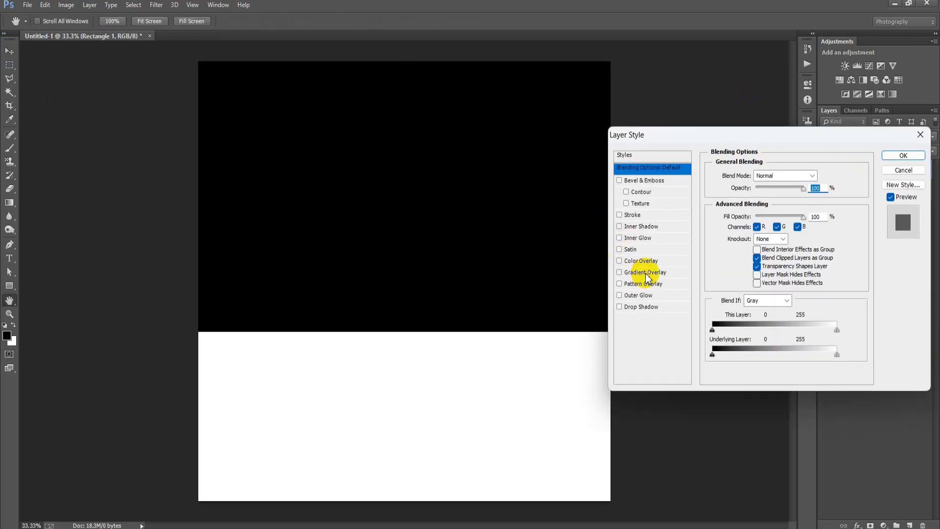
left_click(641, 273)
left_click_drag(749, 137, 616, 127)
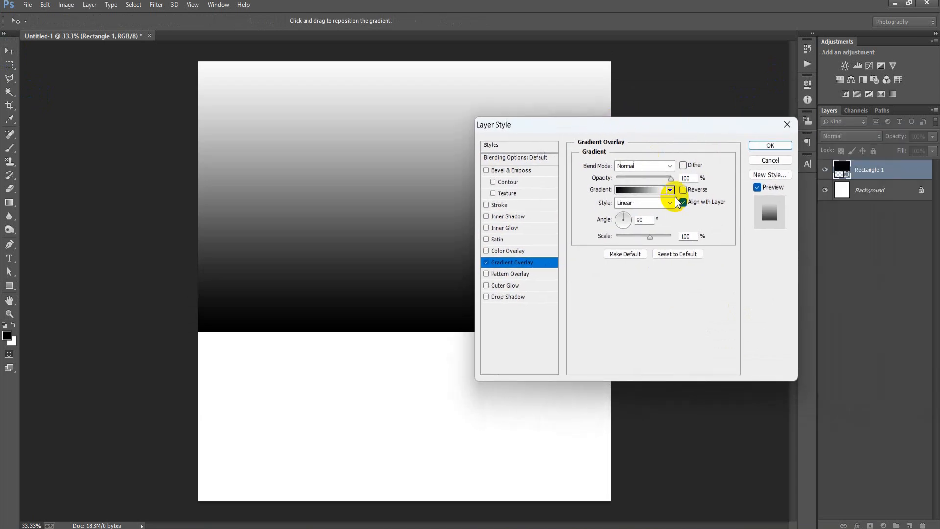
- Set the overlay gradient's end colour stop, at location 100%, to the green 098f66
left_click(650, 195)
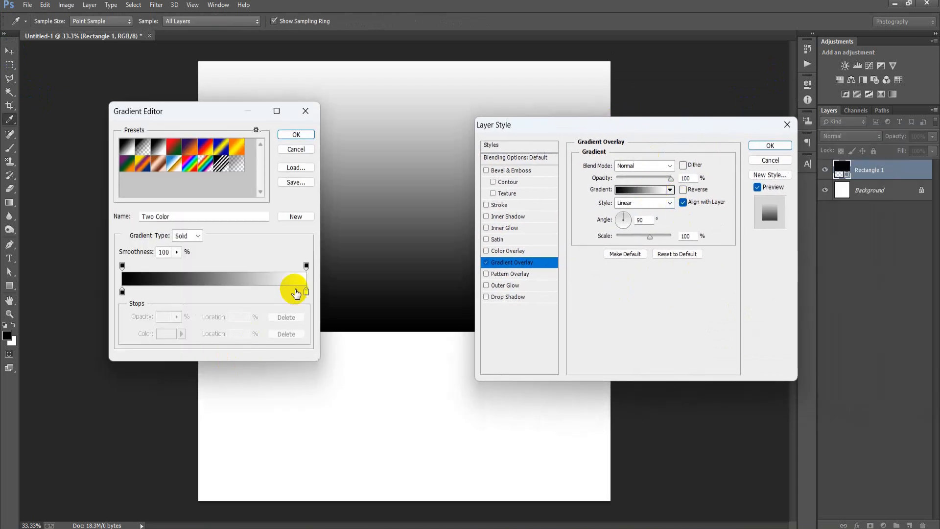
left_click(307, 292)
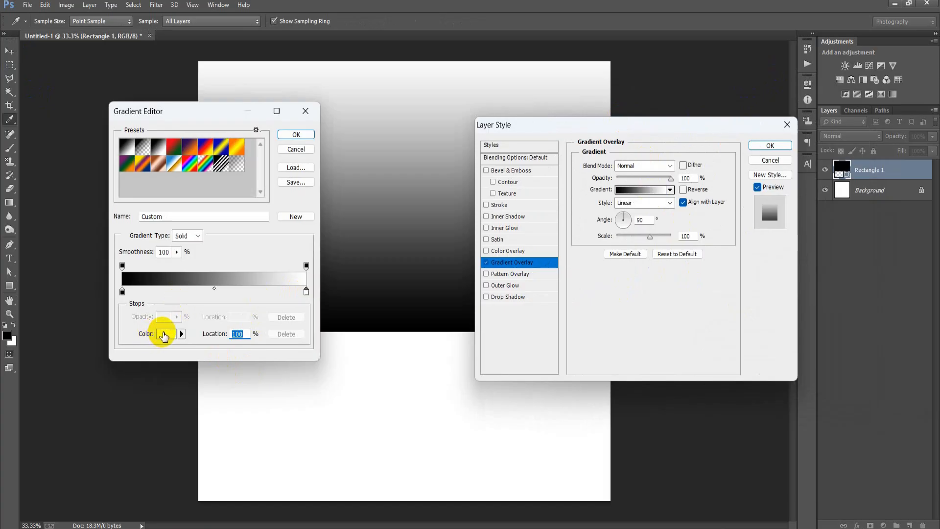
left_click(164, 334)
left_click(813, 293)
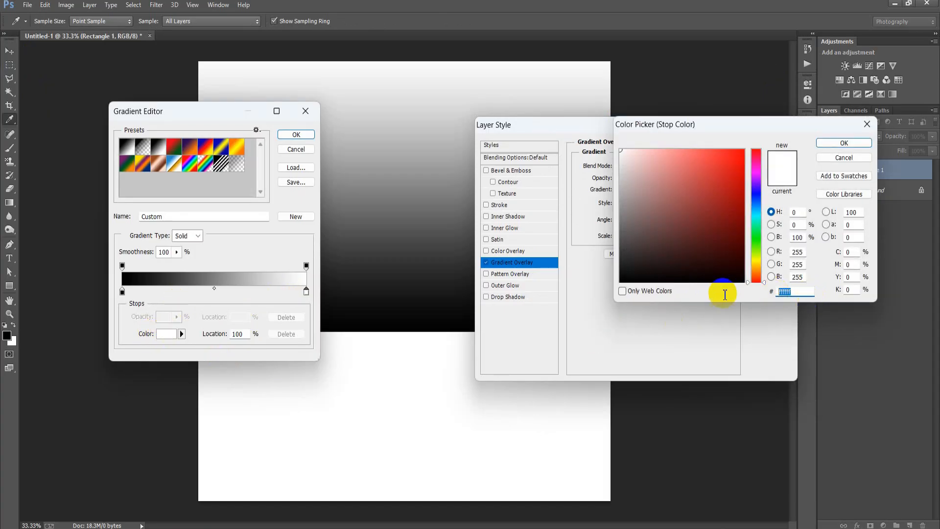
type("09")
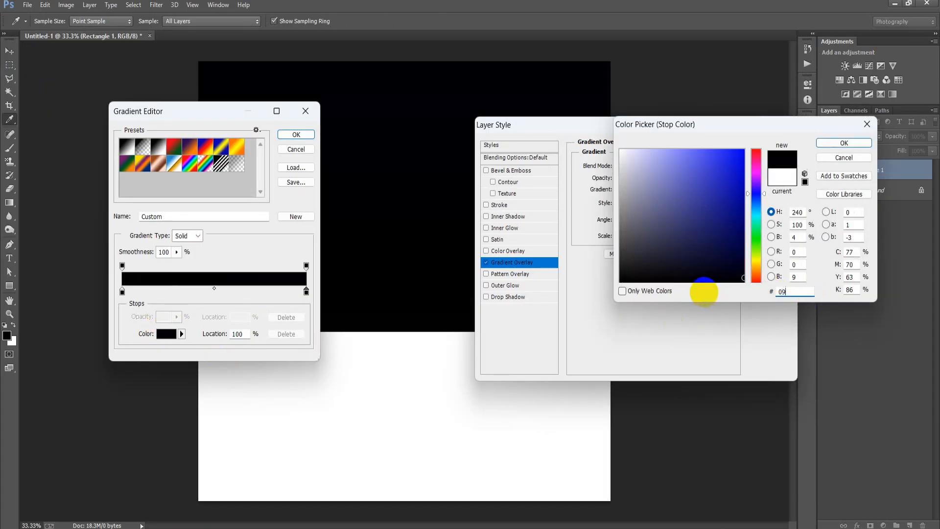
type("8")
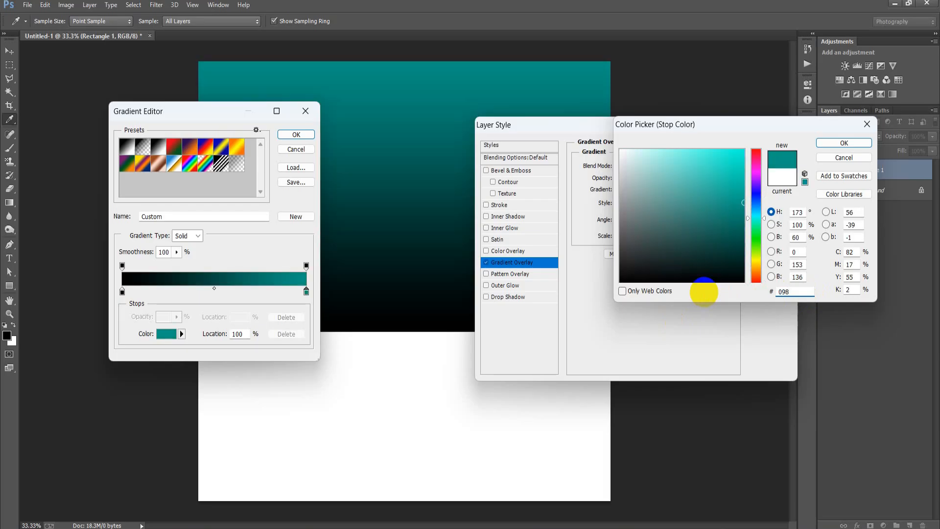
type("f")
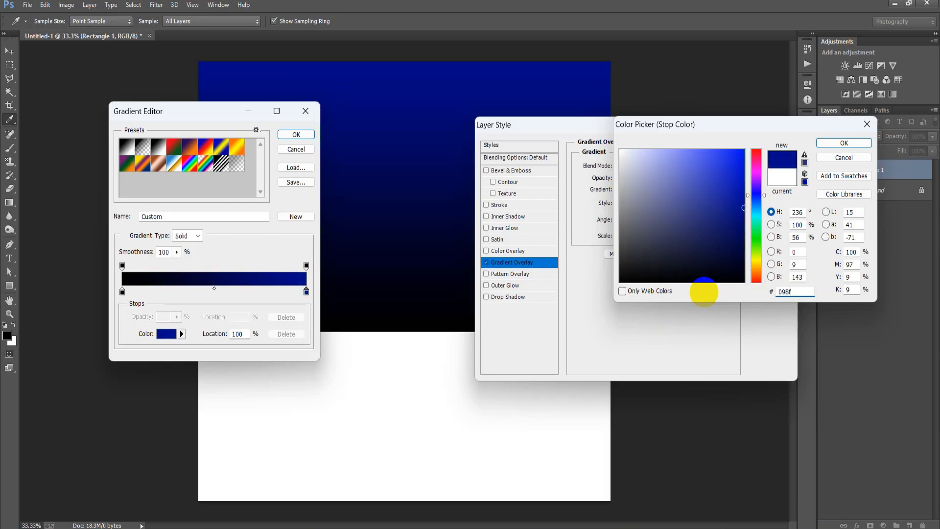
type("66")
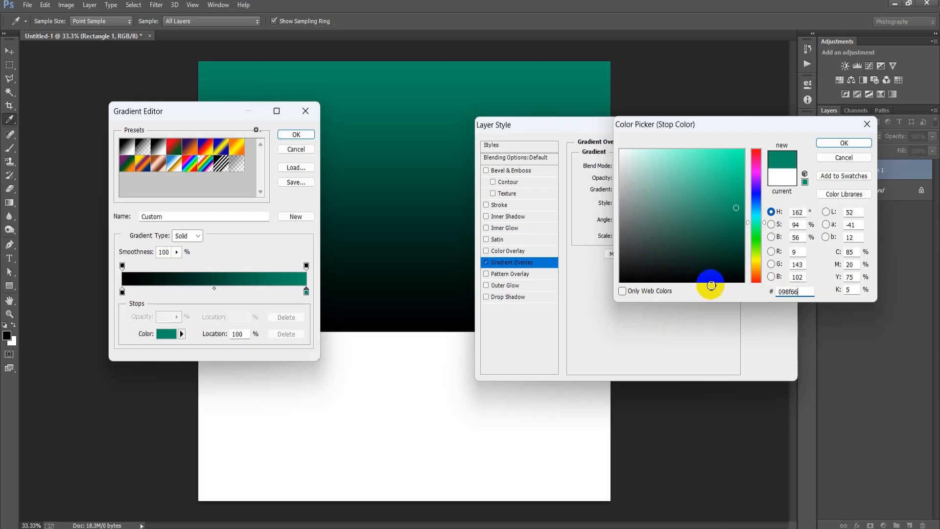
left_click(838, 147)
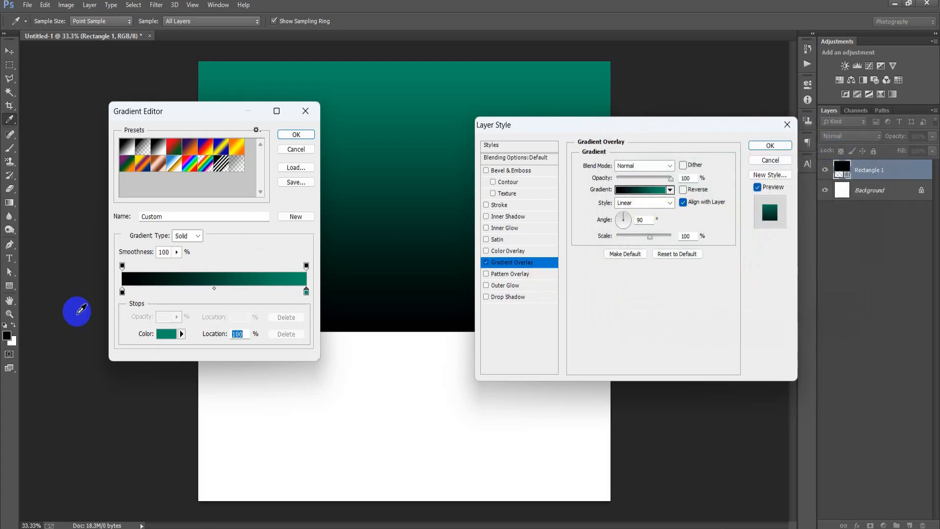
- Set the gradient's start colour stop, at location 0%, to the dark teal 074c4b and accept the gradient
left_click(122, 292)
left_click(166, 333)
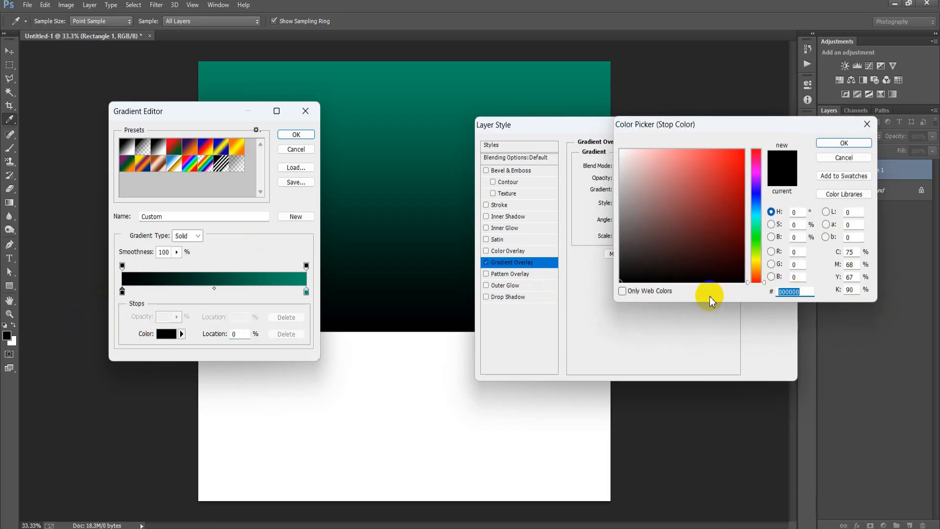
type("074c4b")
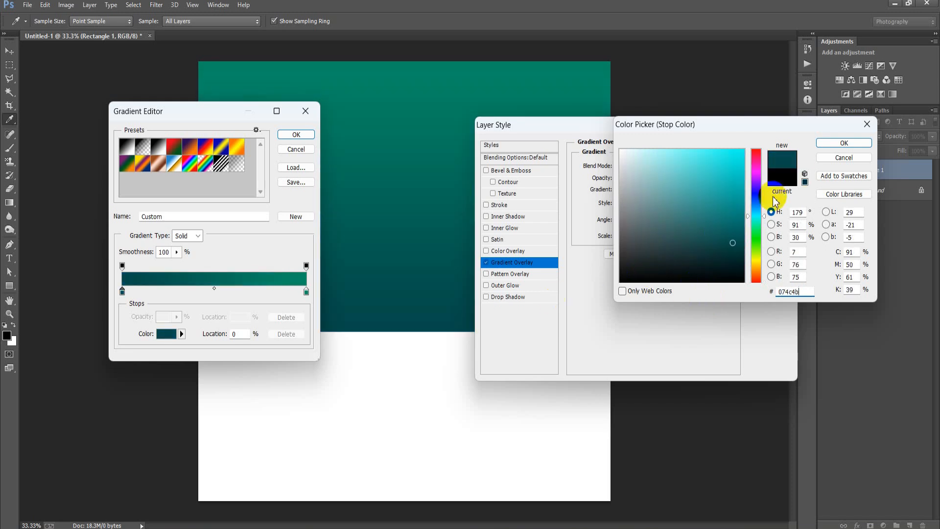
left_click(863, 145)
left_click(295, 135)
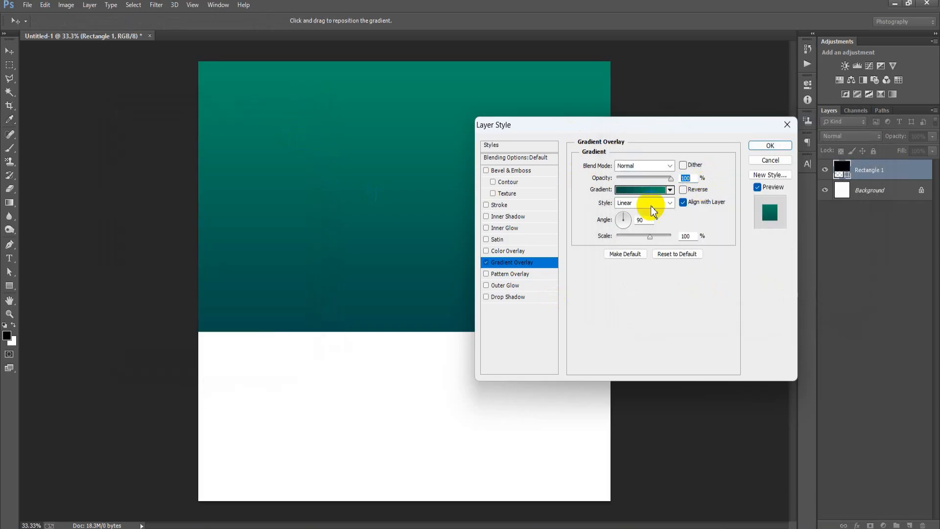
- Set the gradient overlay's scale to 91% and its angle to 90°, and apply the layer style
mouse_move(655, 237)
left_mouse_down()
mouse_move(627, 236)
mouse_move(644, 238)
left_mouse_up()
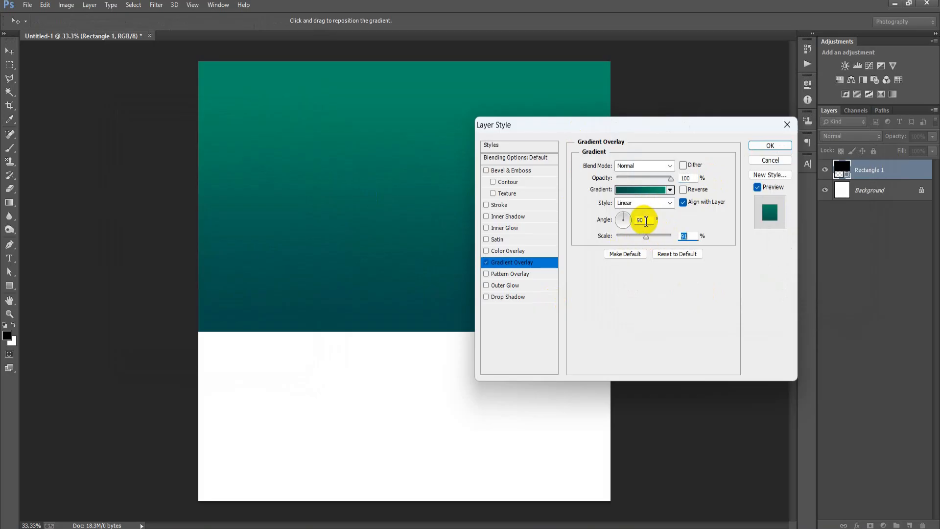
left_click(630, 216)
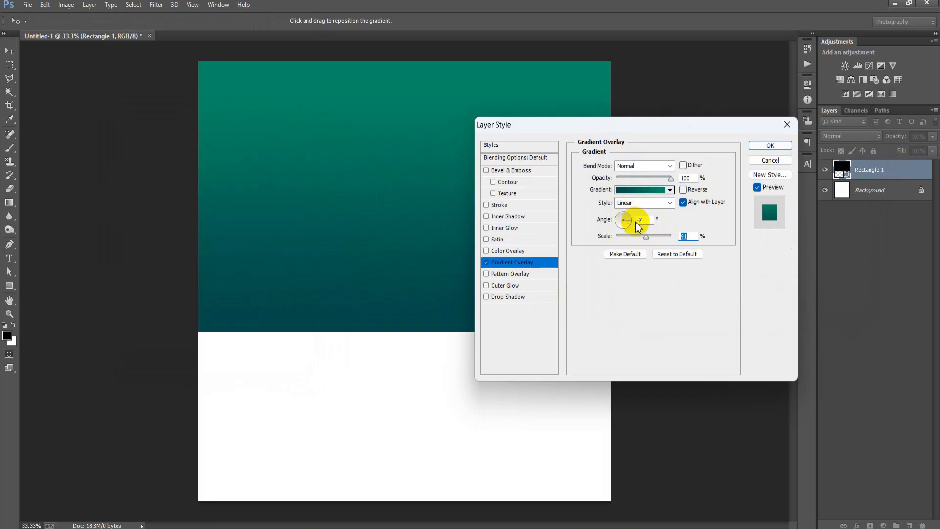
left_click_drag(637, 222, 638, 222)
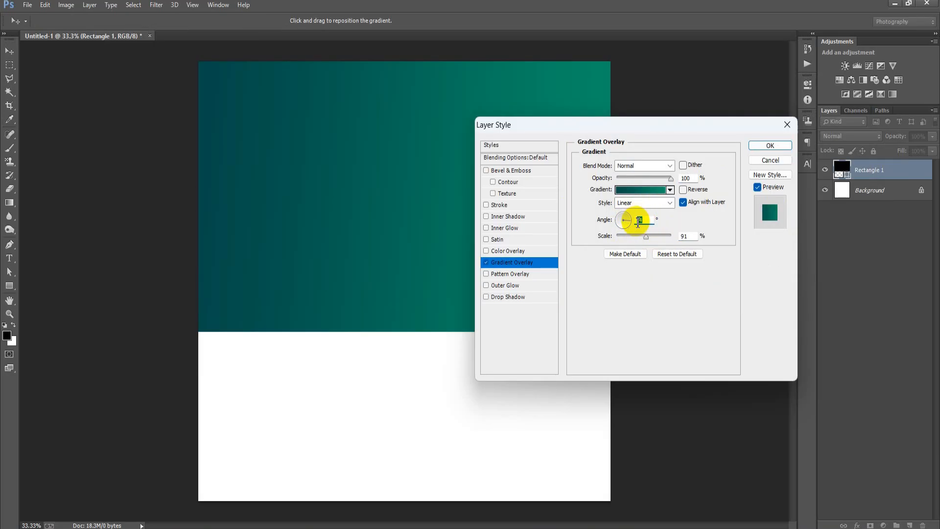
type("90")
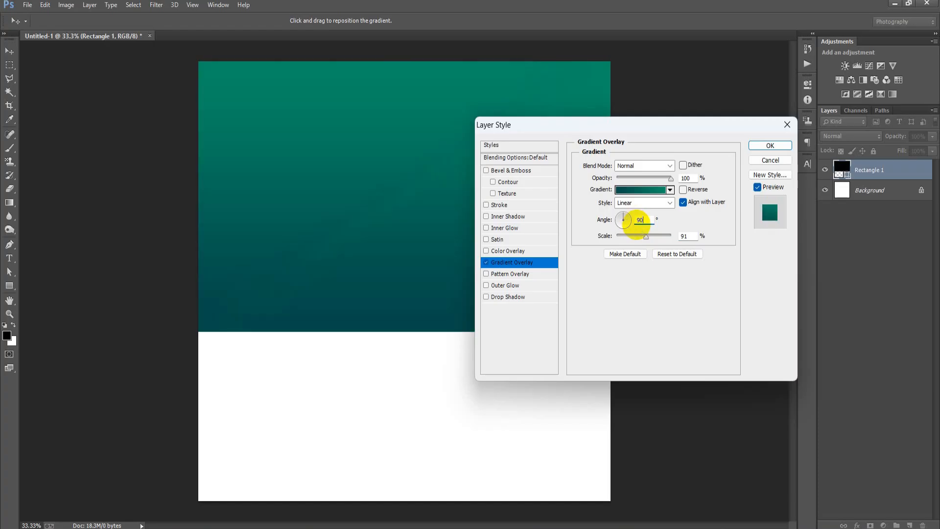
left_click(776, 145)
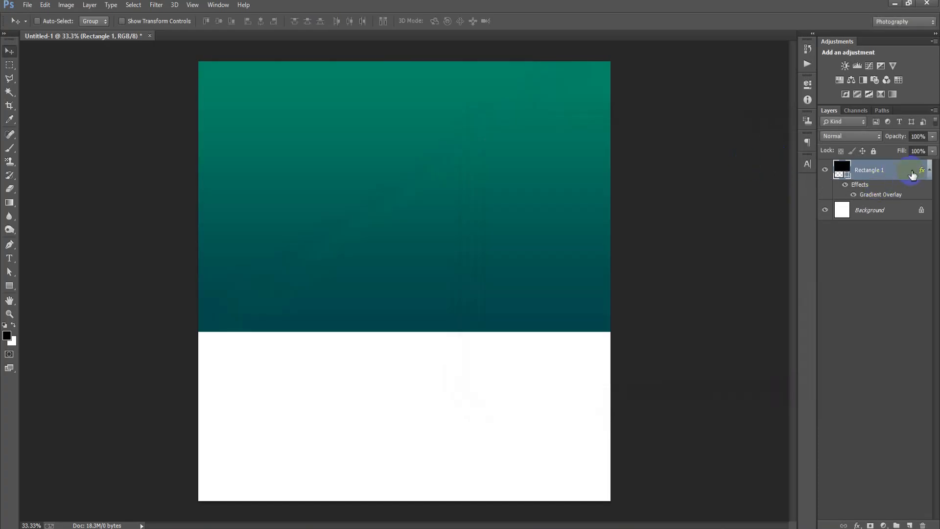
- Put the gradient rectangle's layer in a group, with its effects list and the group collapsed
left_click(930, 172)
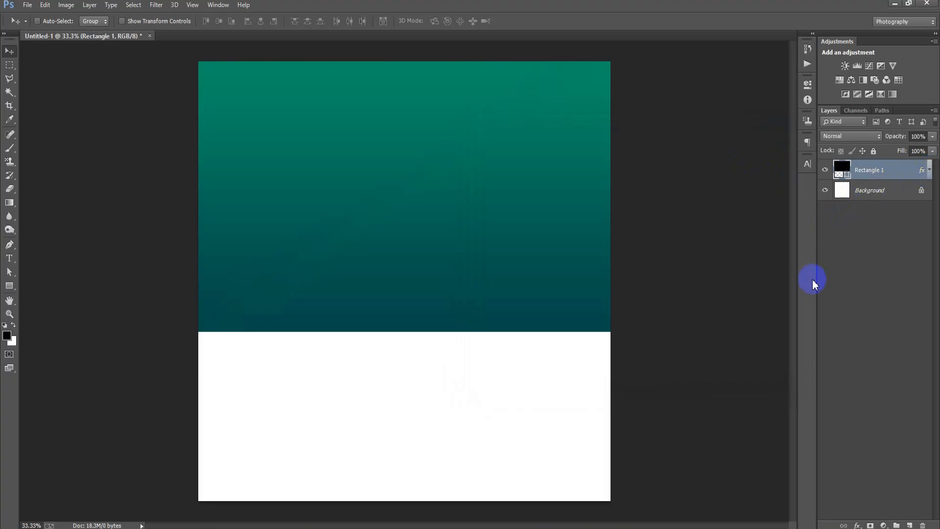
key("ctrl+g")
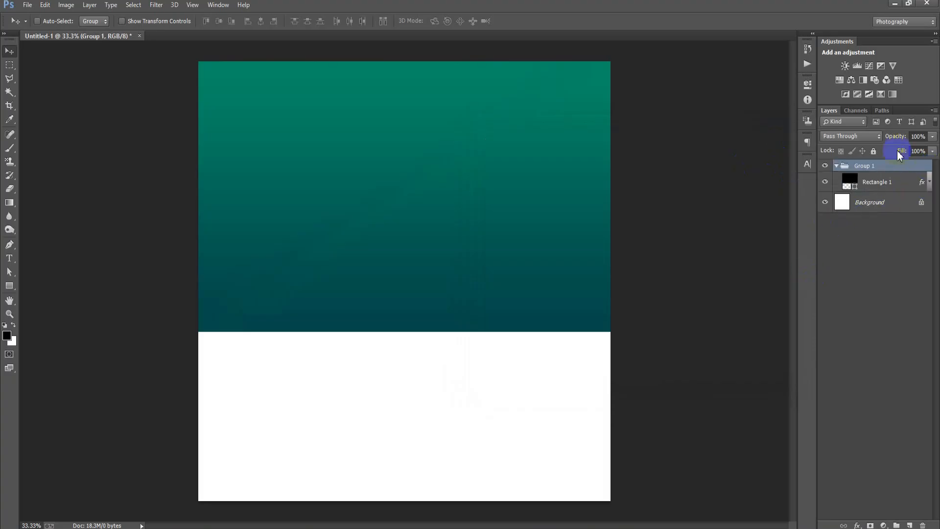
left_click(838, 166)
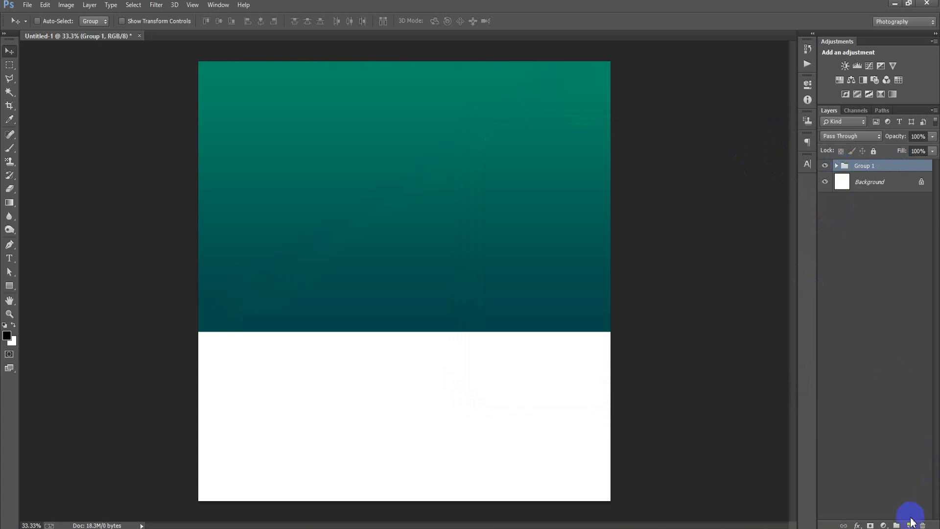
- Draw a tall black rectangle about 1131 by 2463 px on a new layer above the group, along the canvas's right side
left_click(910, 524)
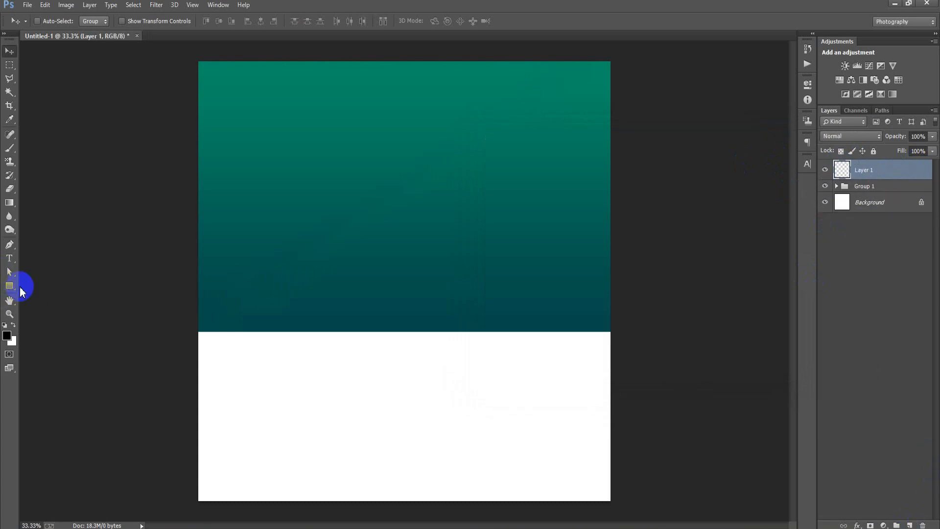
left_click(10, 287)
left_click_drag(428, 90, 611, 513)
left_click(9, 51)
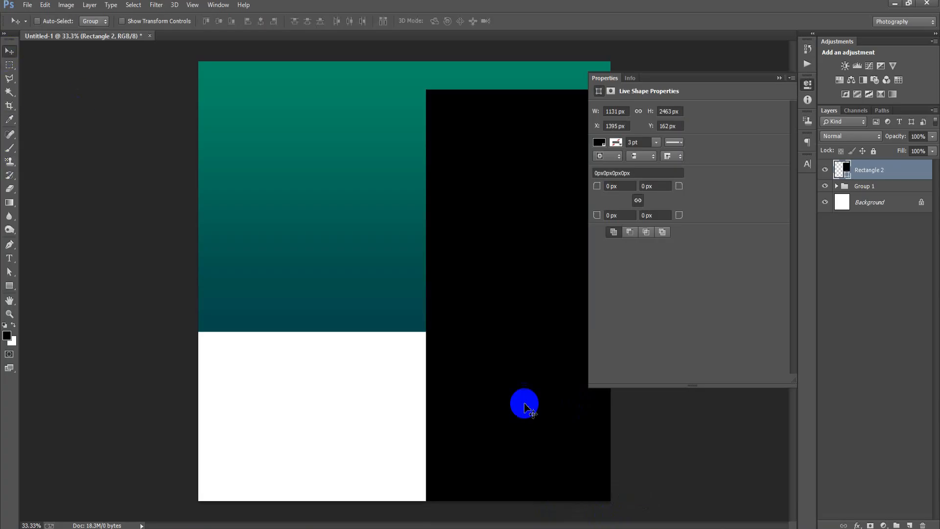
left_click(542, 244)
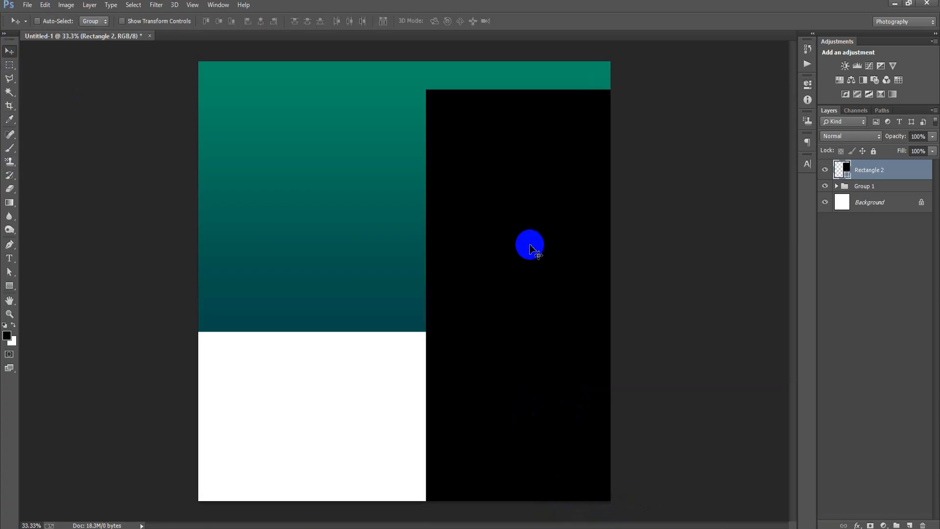
- Move the tall rectangle slightly left and up off the canvas's right edge, and widen it leftward to about 102.92%
mouse_move(542, 275)
left_mouse_down()
mouse_move(515, 276)
mouse_move(535, 278)
mouse_move(530, 270)
left_mouse_up()
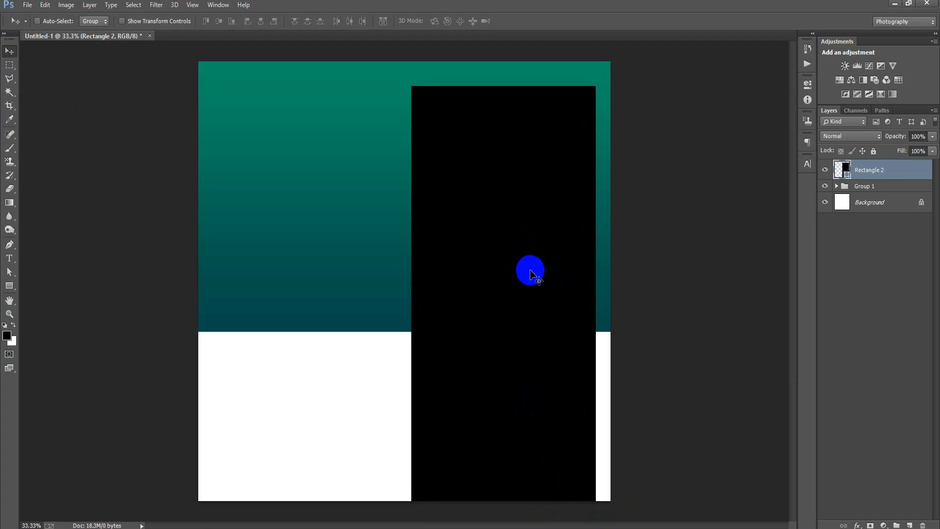
key("ctrl+t")
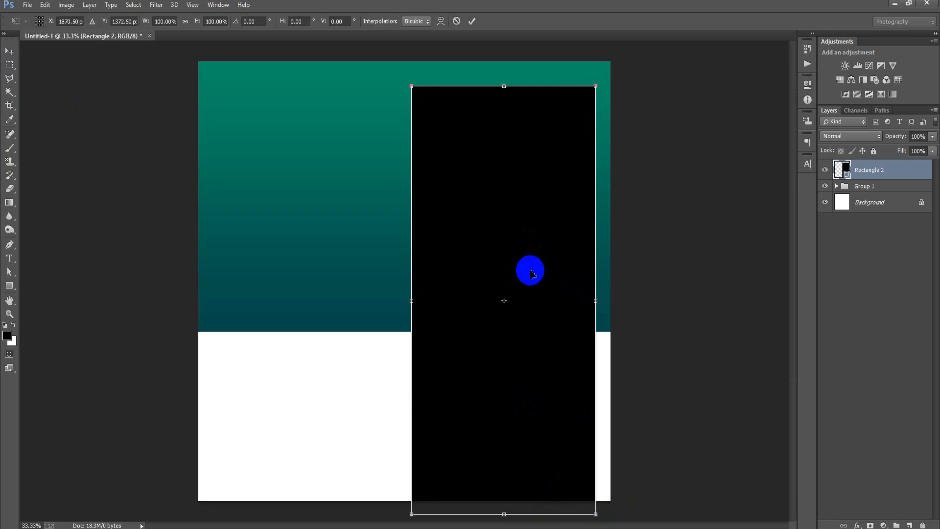
left_click_drag(411, 302, 406, 302)
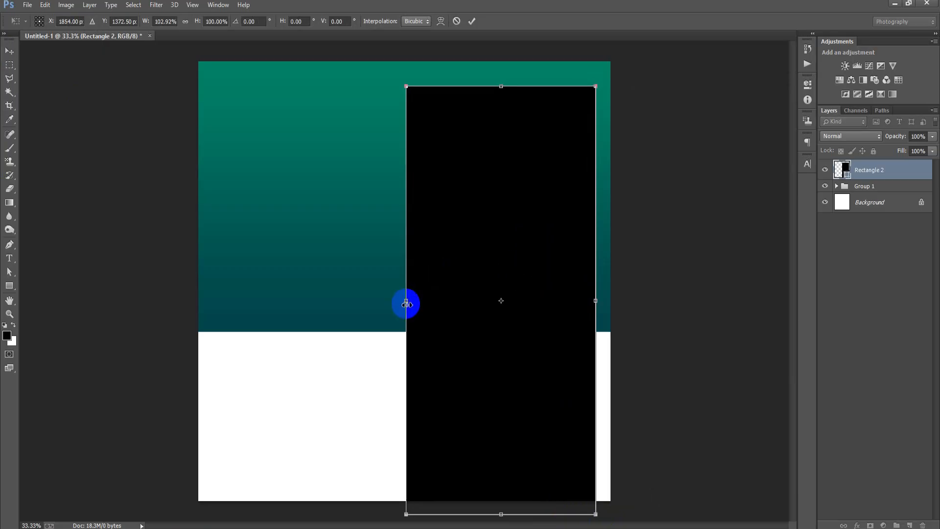
left_click(471, 29)
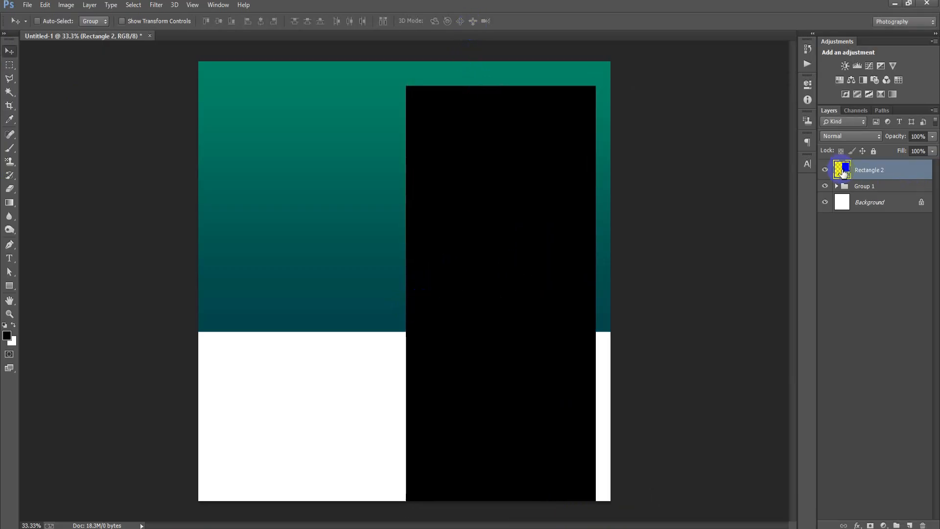
- Change the tall rectangle's fill colour to white, ffffff
double_click(840, 169)
type("ffffff")
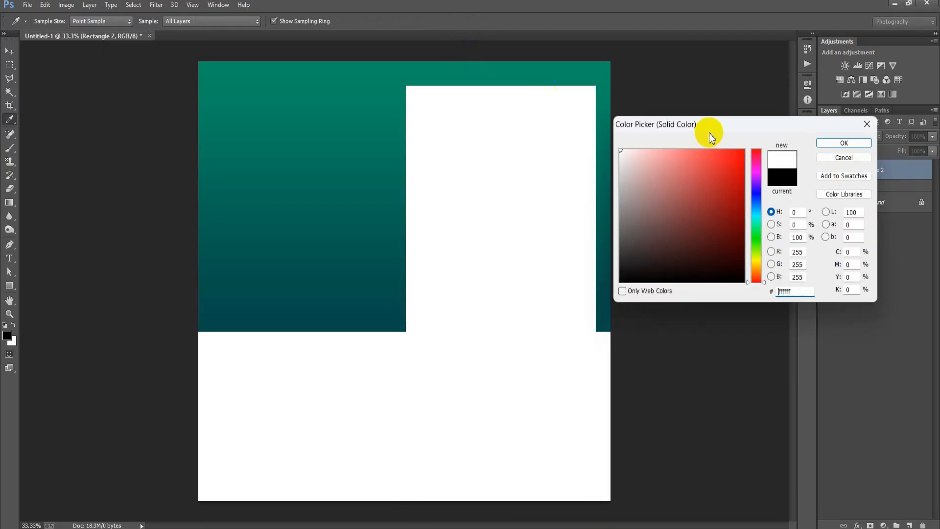
left_click(844, 142)
key("v")
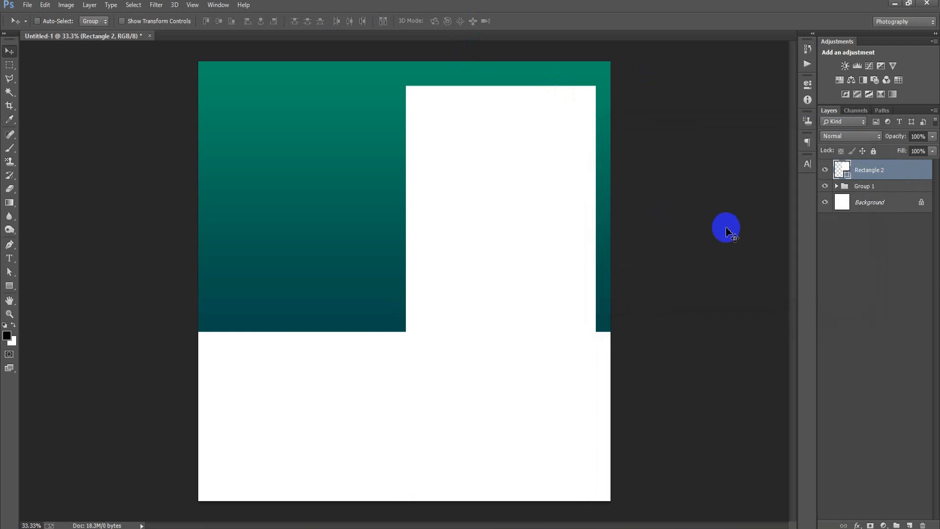
- Draw a black rectangle about 1077 by 765 px on a new layer near the white panel's upper edge, and nudge it slightly left
left_click(911, 525)
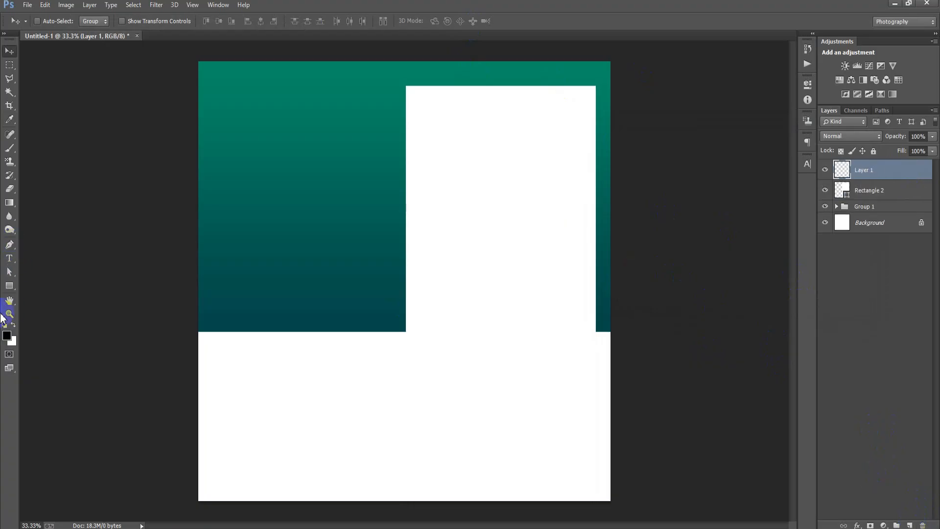
left_click(9, 288)
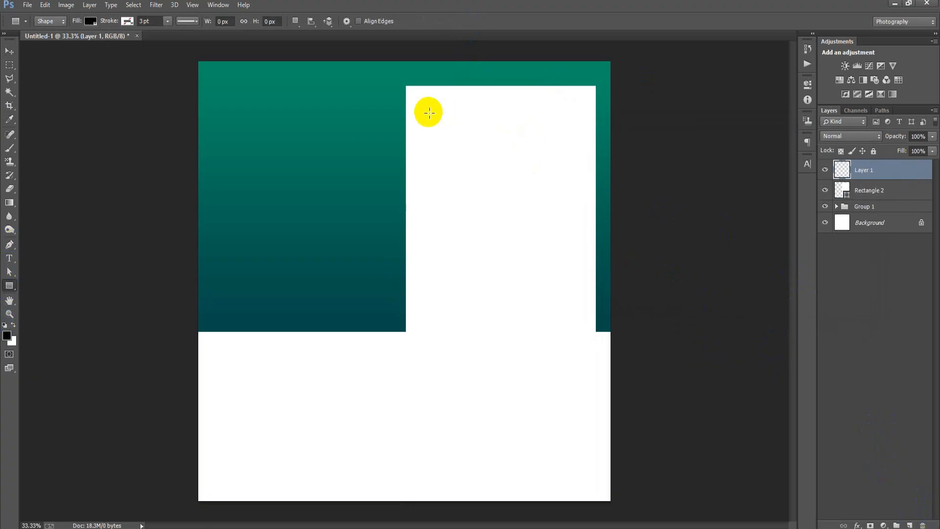
left_click_drag(415, 97, 590, 230)
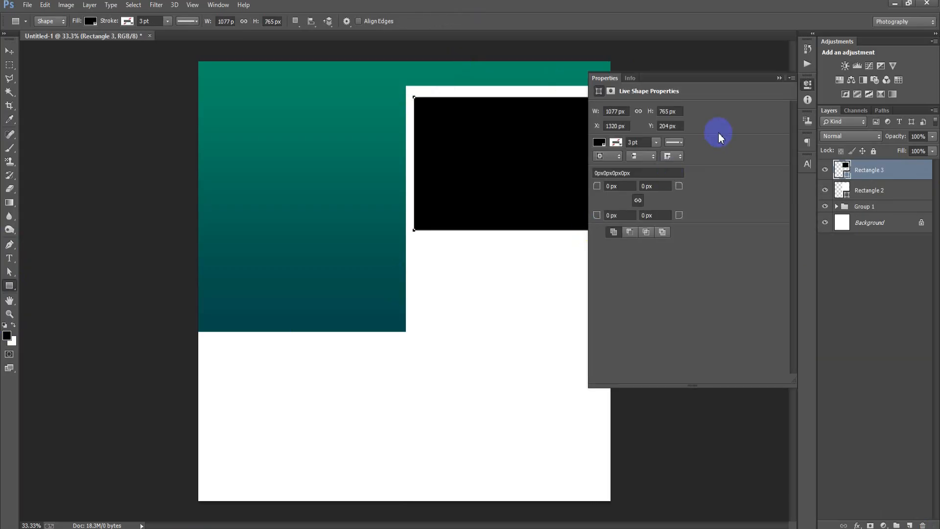
left_click(779, 78)
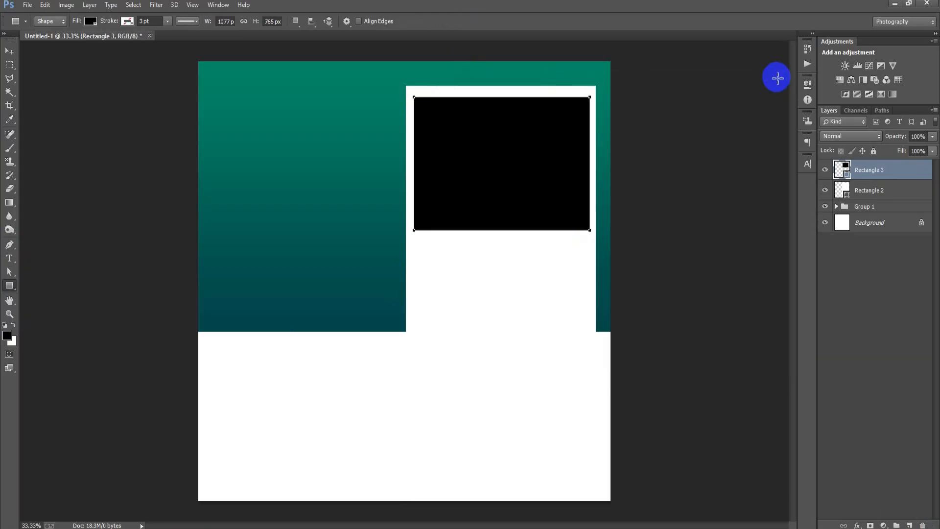
left_click(8, 52)
key("Left")
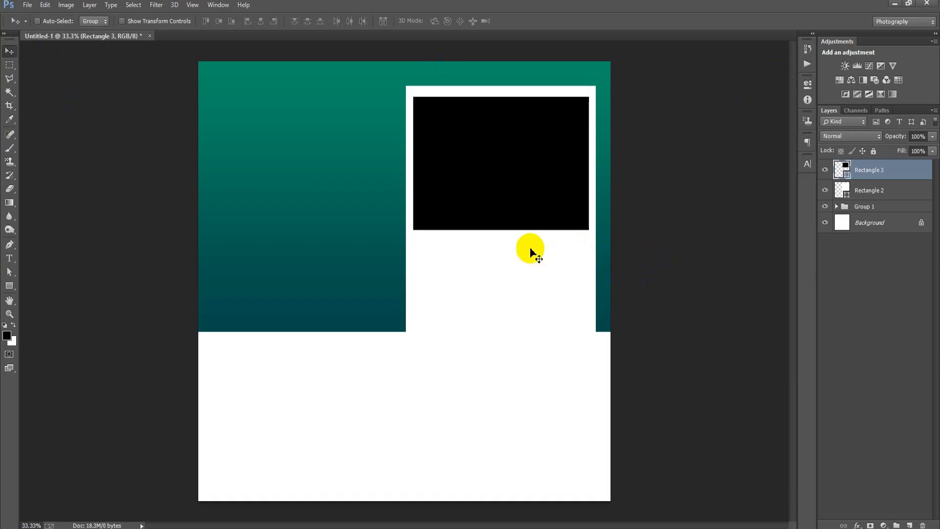
- Duplicate the black rectangle directly beneath the first and nudge the copy up to narrow the white gap between them
left_click_drag(521, 244, 488, 343)
key("Up")
key("Up")
key("Up")
key("Up")
key("Up")
key("Up")
key("Up")
key("Up")
key("Up")
key("Up")
key("Up")
key("Up")
key("Up")
key("Up")
key("Up")
key("Up")
key("Up")
key("Up")
key("Up")
key("Up")
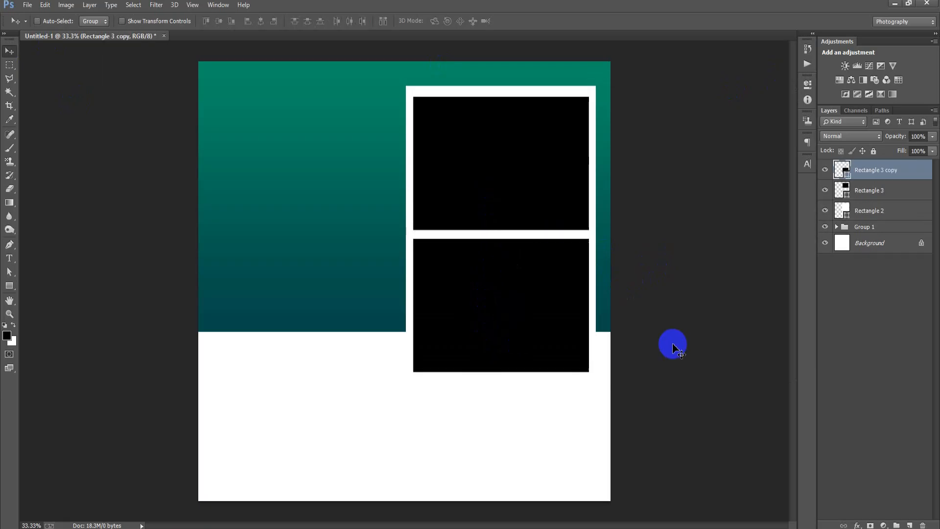
key("Up")
key("Up")
key("Up")
key("Up")
key("Up")
key("Up")
key("Up")
key("Up")
key("Up")
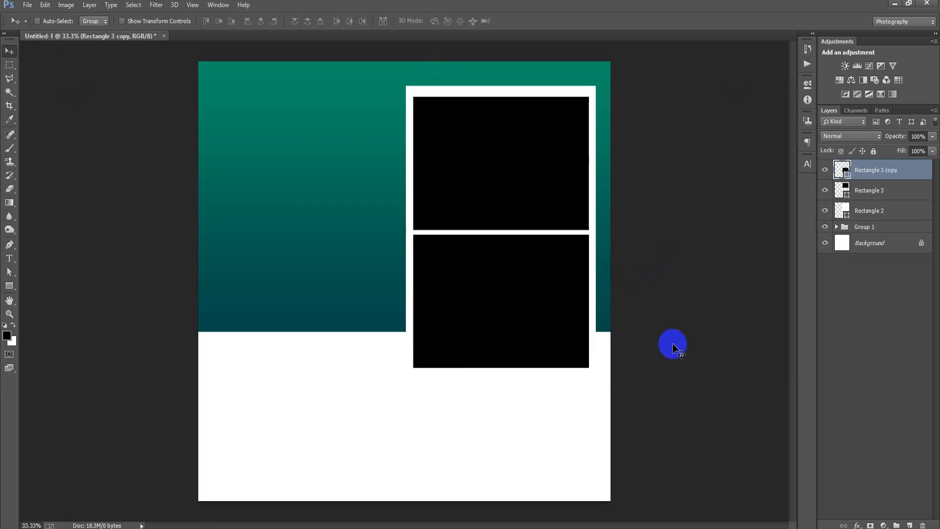
- Undo a trial move of the lower black rectangle and nudge it up again close beneath the first one
left_click_drag(445, 354, 444, 448)
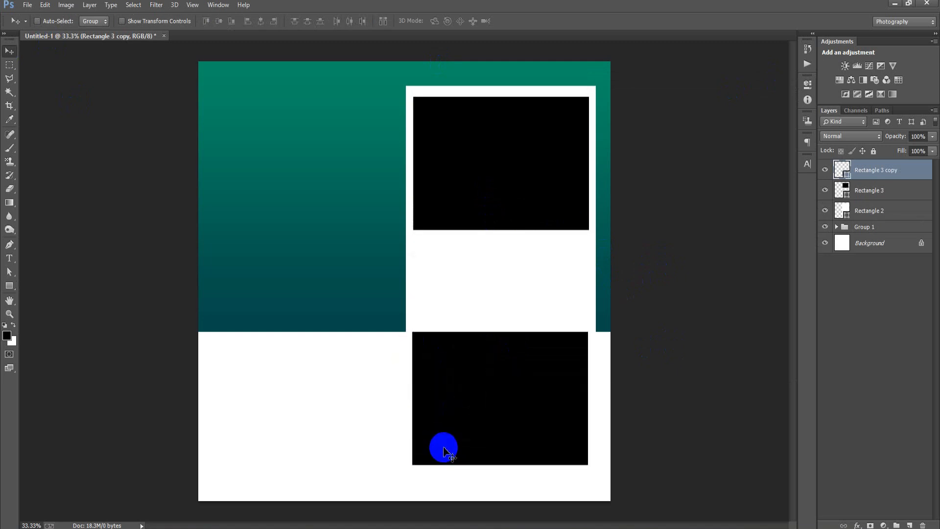
key("ctrl+z")
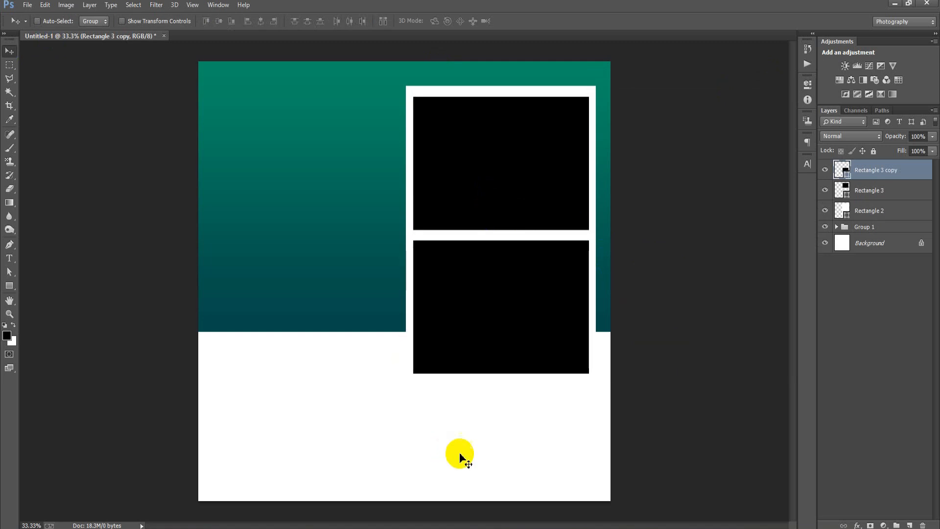
key("Up")
key("Up")
key("Up")
key("Up")
key("Up")
key("Up")
key("Up")
key("Up")
key("Up")
key("Up")
key("Up")
key("Up")
key("Up")
key("Up")
key("Up")
key("Up")
key("Up")
key("Up")
key("Up")
key("Up")
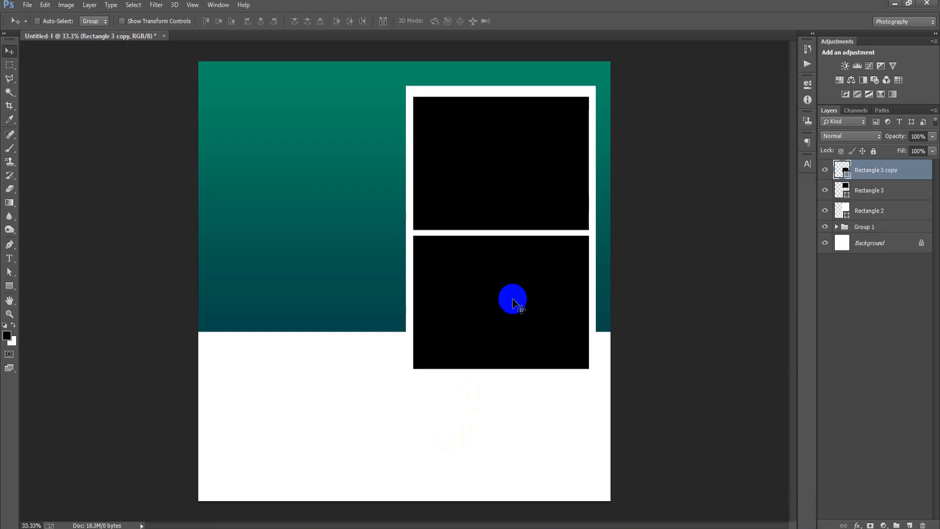
- Duplicate the second black rectangle below it and distribute the three black rectangles evenly by their vertical centres
left_click_drag(489, 335, 482, 489)
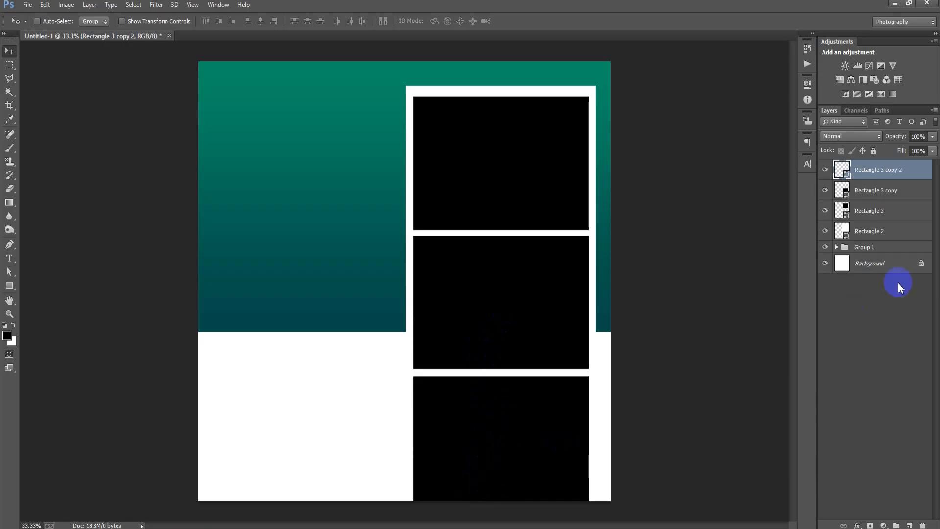
left_click(880, 214, "shift")
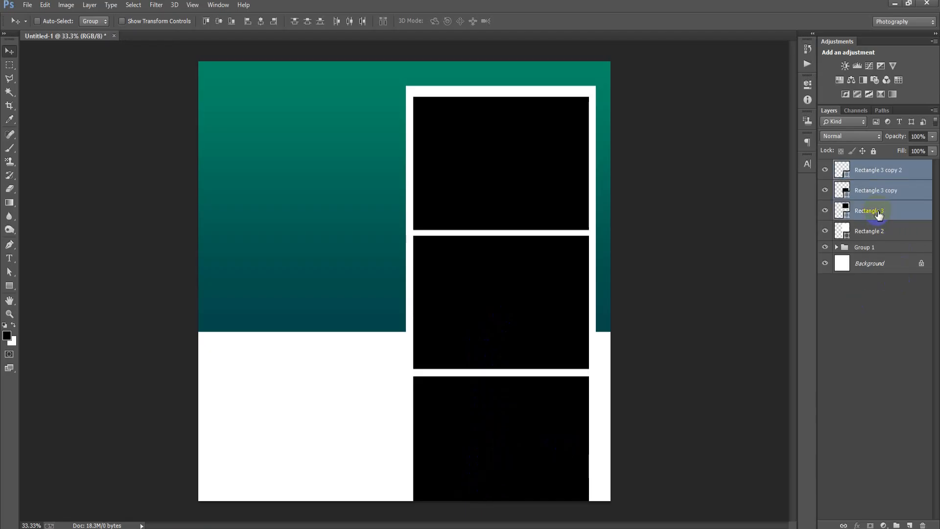
left_click(308, 21)
- Scale the lowest black rectangle down to about half the column's width, aligned with the left edge of the rectangles above
left_click(870, 174)
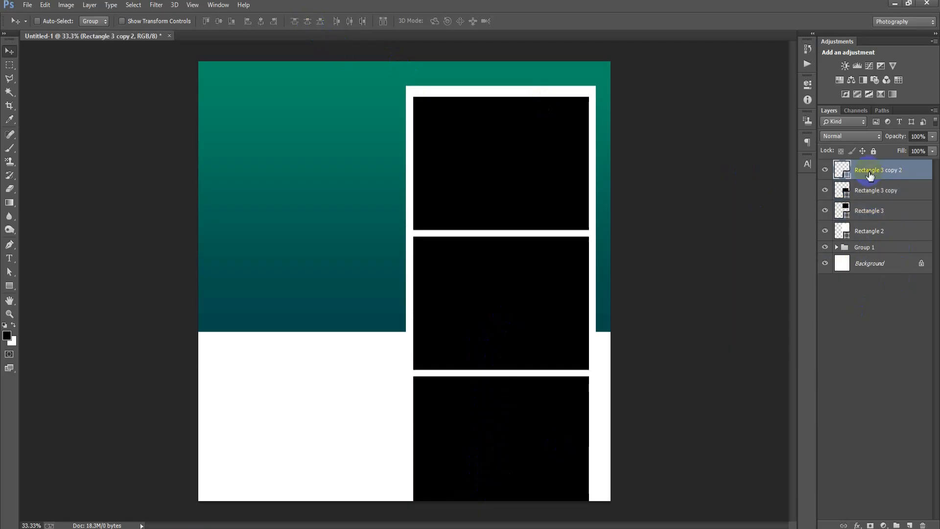
key("ctrl+t")
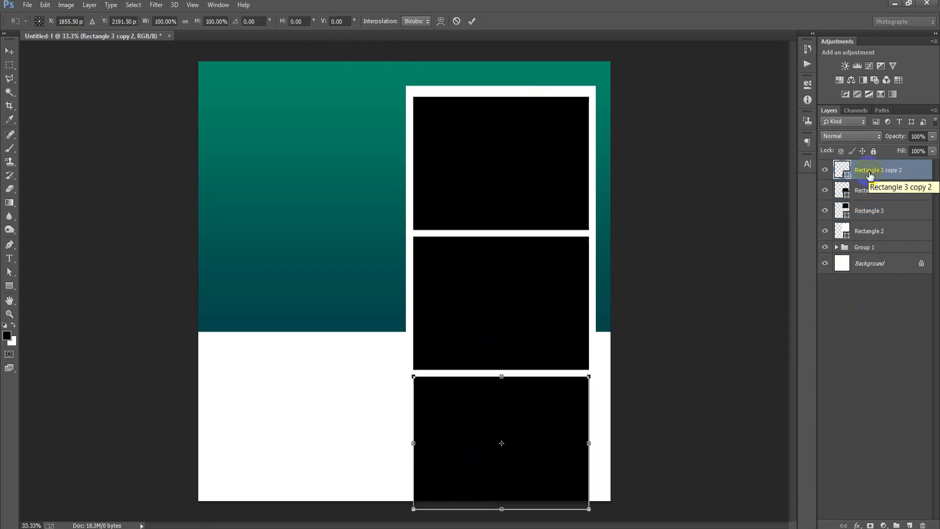
left_click_drag(588, 377, 560, 399)
left_click_drag(549, 439, 517, 427)
left_click_drag(530, 474, 521, 461)
left_click_drag(488, 434, 507, 455)
left_click(472, 21)
- Duplicate the small black rectangle to its right, and nudge the copy left and slightly down to leave a thin gap
left_click_drag(457, 420, 554, 424)
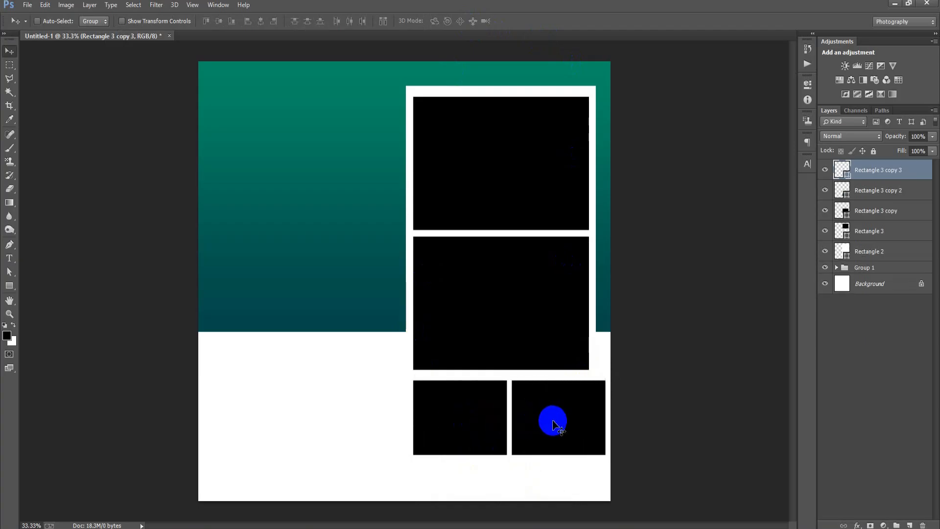
key("Left")
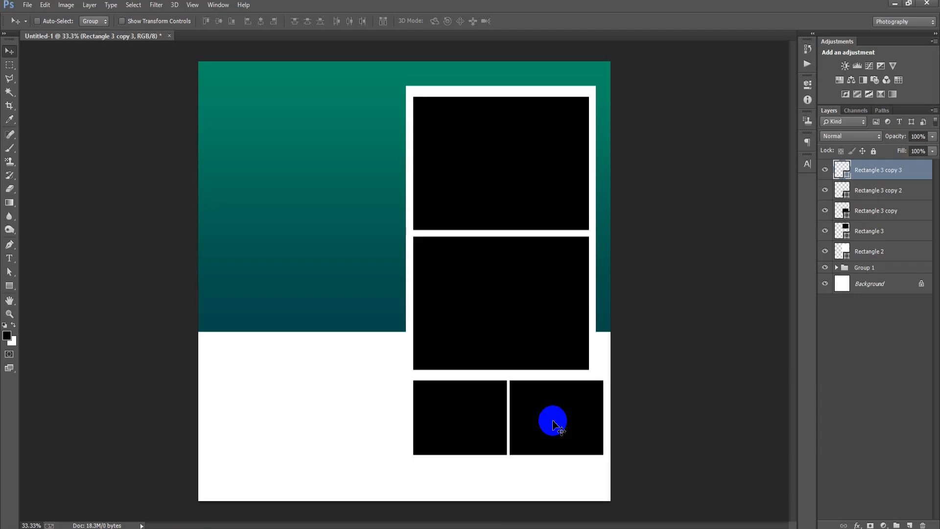
key("Down")
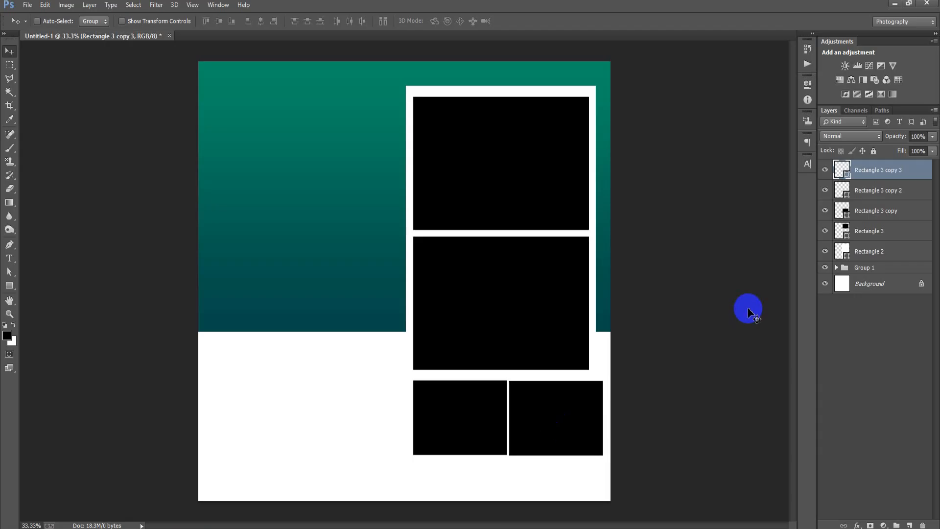
- Transform both small rectangles together to 93.12% width and 115.31% height, matching the column's width just below the large rectangles
left_click(866, 190, "shift")
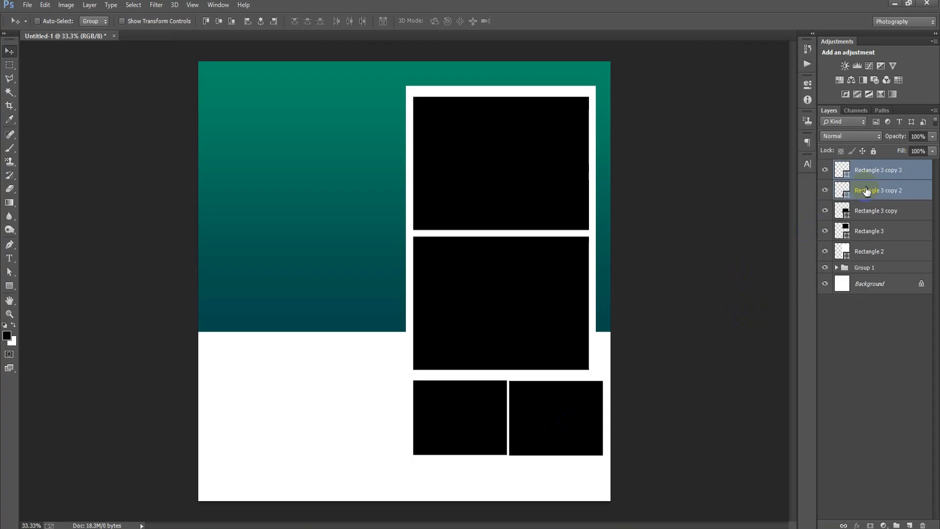
key("ctrl+t")
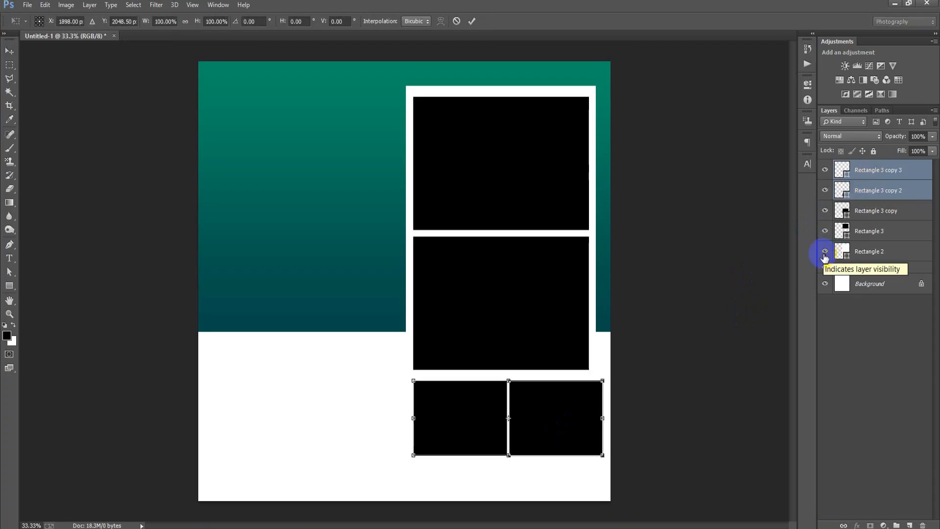
left_click_drag(605, 456, 589, 450)
left_click_drag(502, 380, 504, 375)
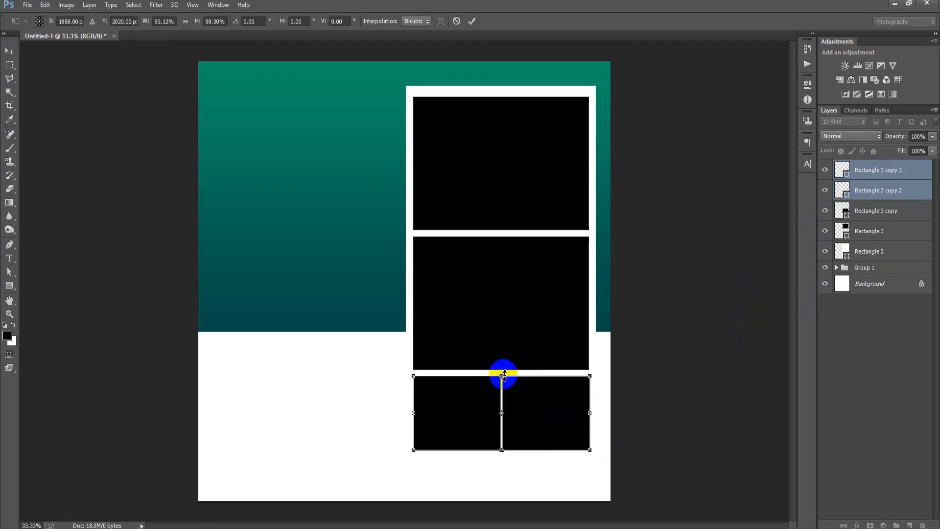
left_click_drag(502, 449, 502, 463)
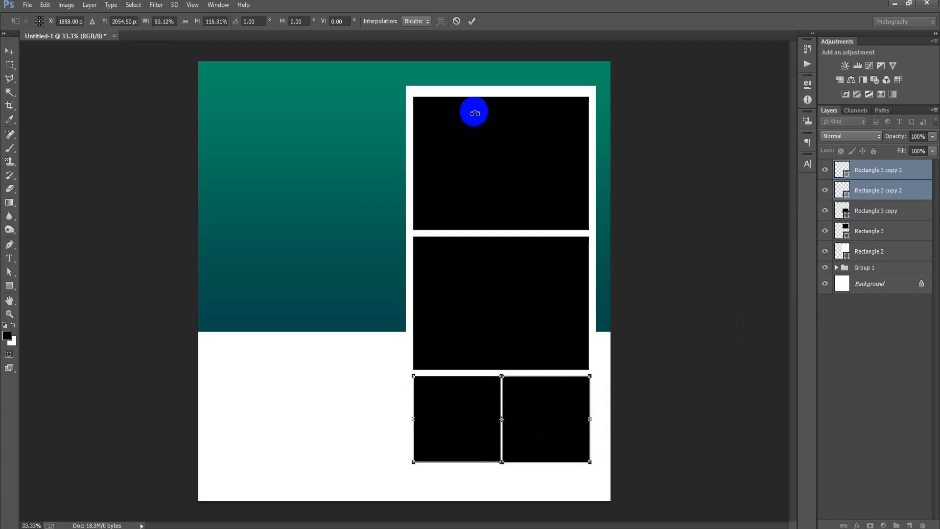
left_click(472, 22)
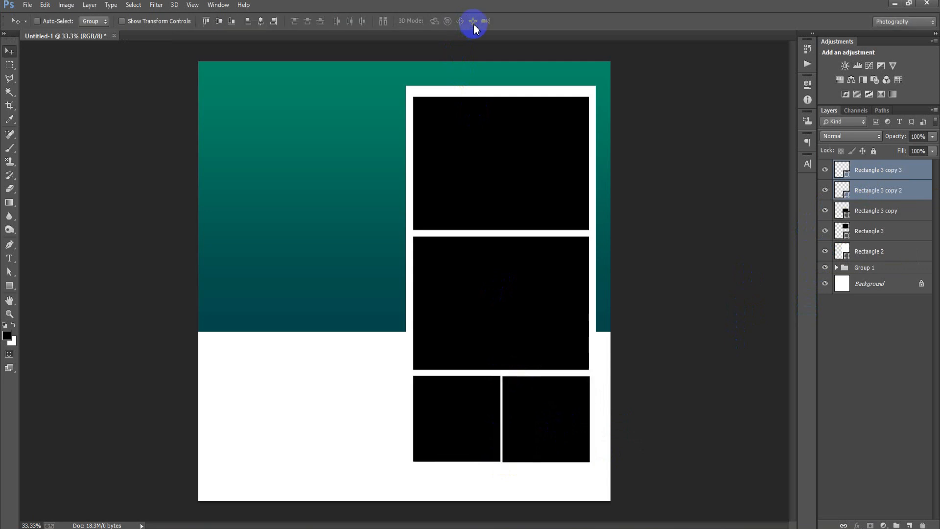
- Select all four black rectangles and nudge them down and back up together to fine-tune the white panel's upper margin
left_click(880, 235)
left_click(882, 200, "shift")
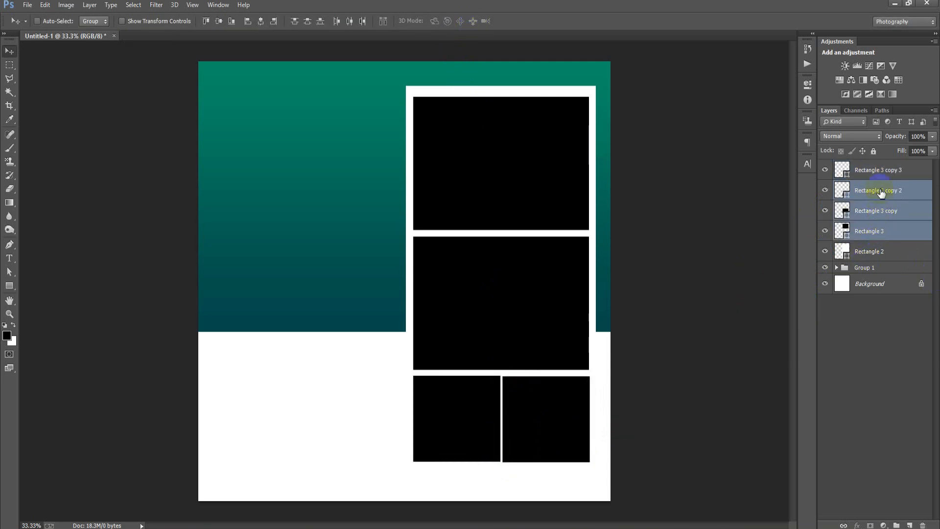
left_click(881, 175, "shift")
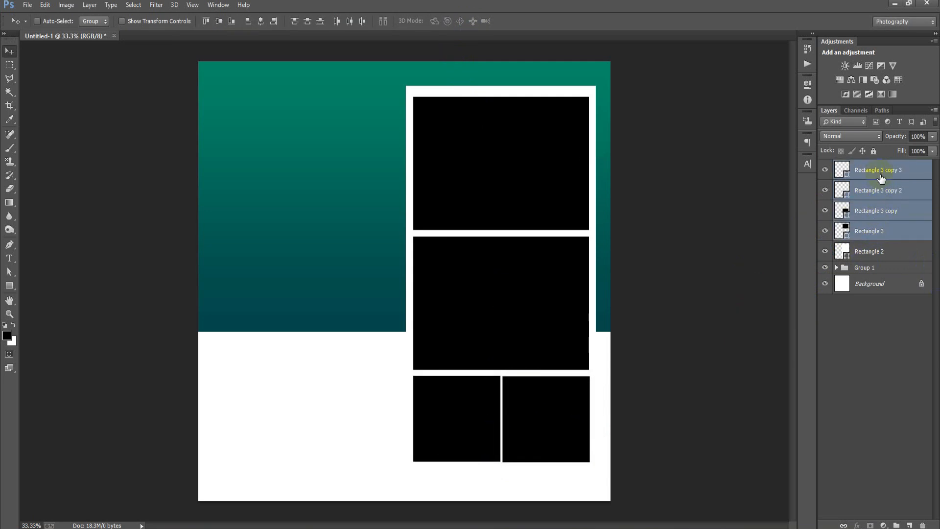
key("shift+Down")
key("shift+Down")
key("shift+Down")
key("shift+Down")
key("shift+Down")
key("shift+Down")
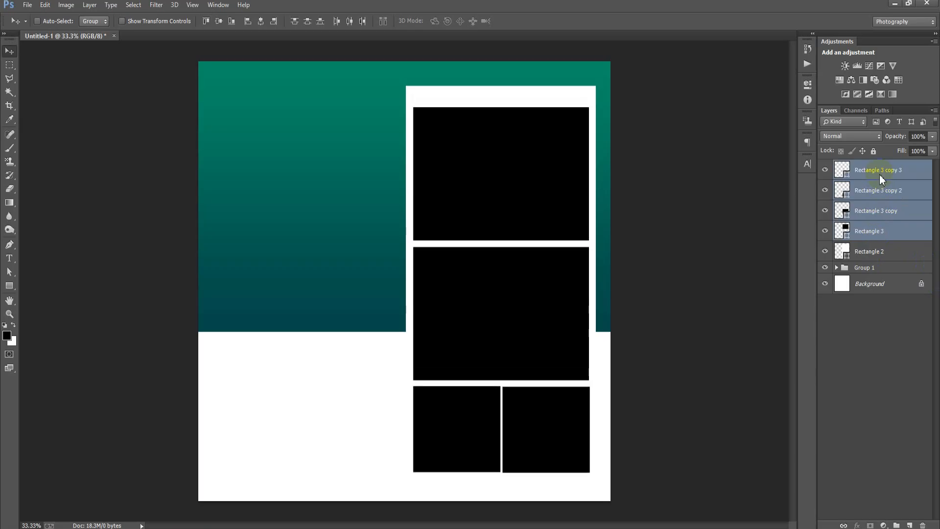
key("shift+Up")
key("shift+Up")
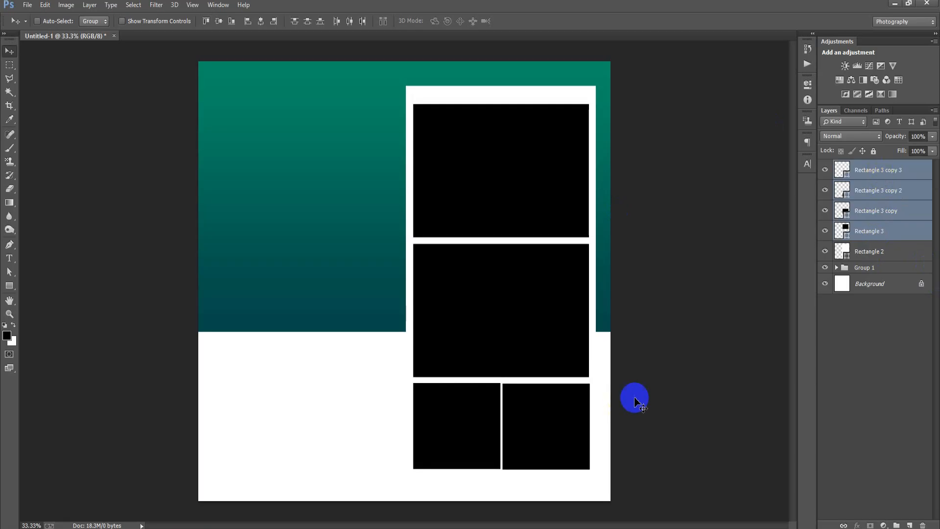
left_click(574, 347)
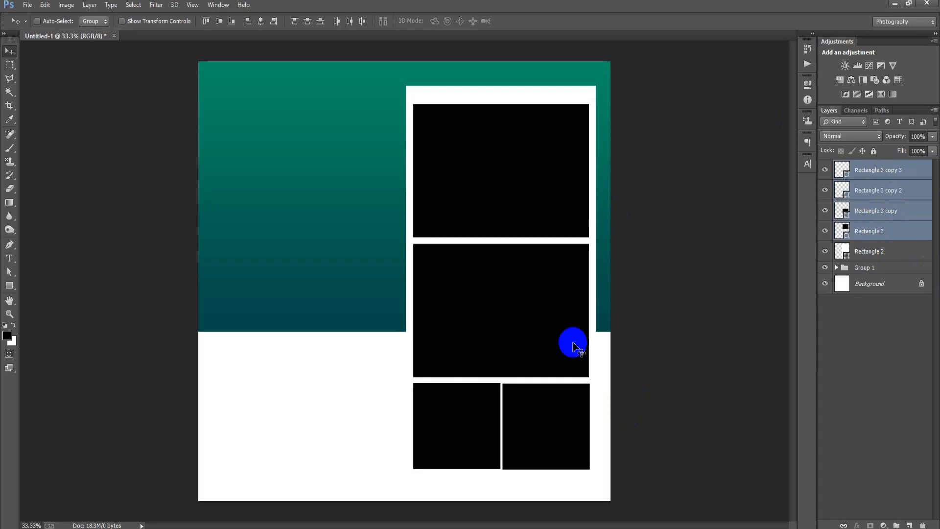
key("shift+Up")
key("shift+Up")
key("shift+Up")
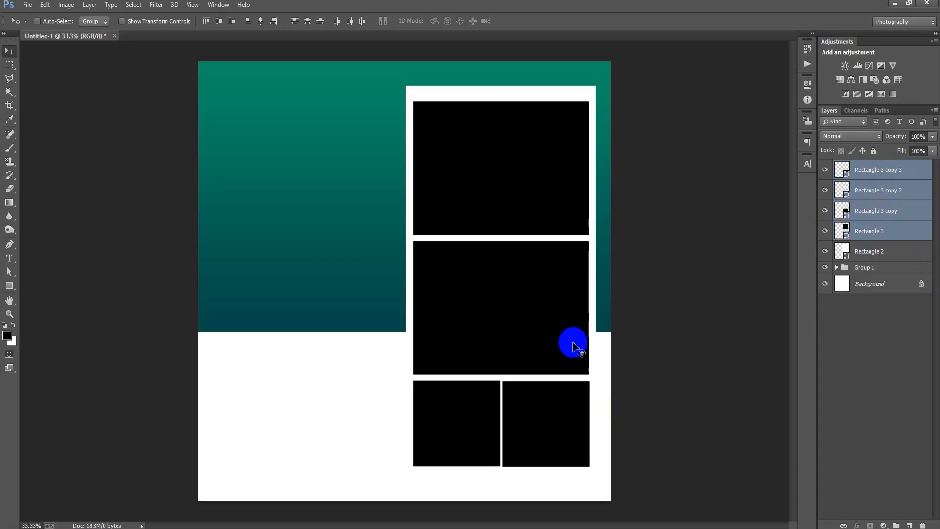
key("Up")
key("Up")
key("Up")
key("Up")
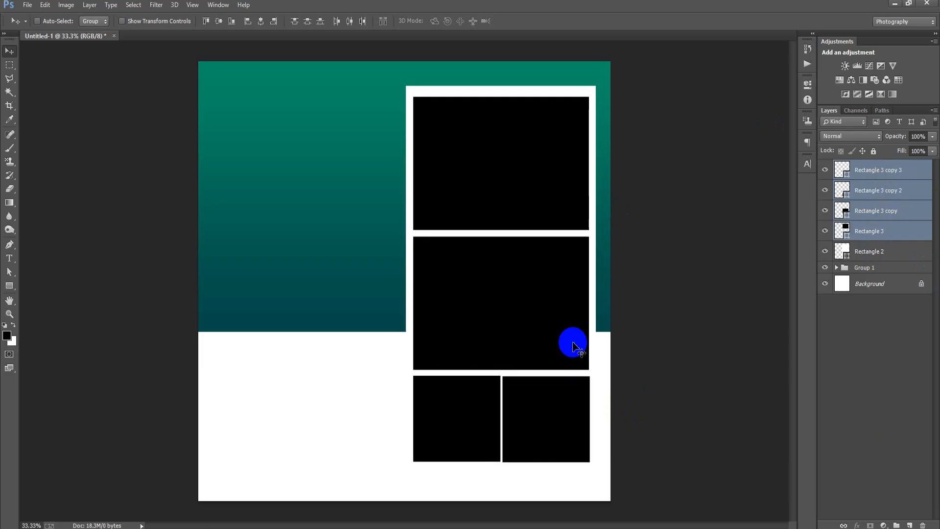
key("Down")
key("Down")
key("Up")
key("Up")
key("Down")
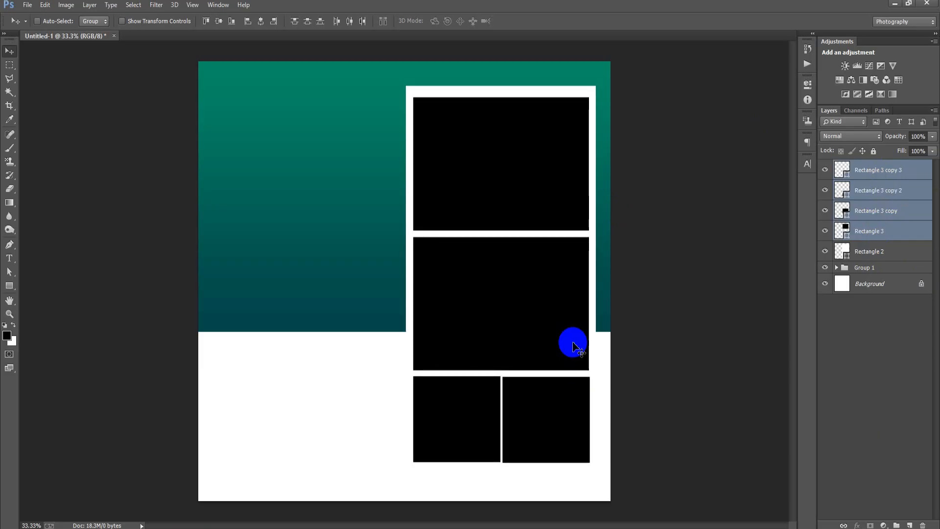
- Group the white rectangle with the four black rectangles and add an empty layer above the group
left_click(873, 252, "shift")
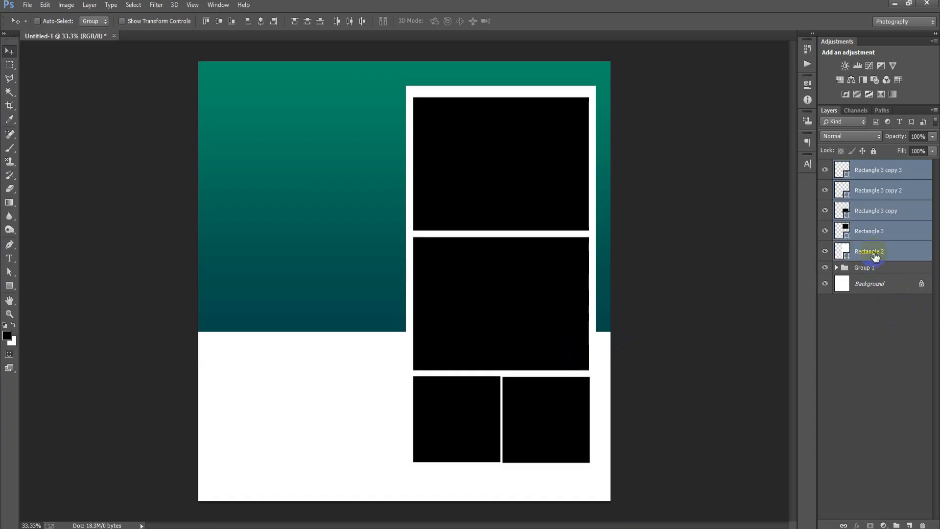
key("ctrl+g")
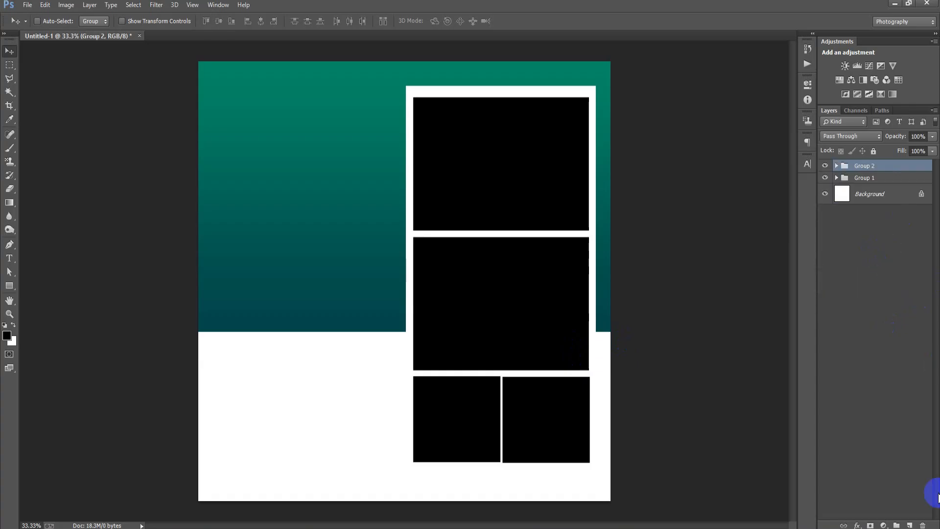
left_click(909, 525)
- Add the white text "lawn &" in Impact at 39.46 pt on the green block and move it right, fully onto the canvas
left_click(9, 260)
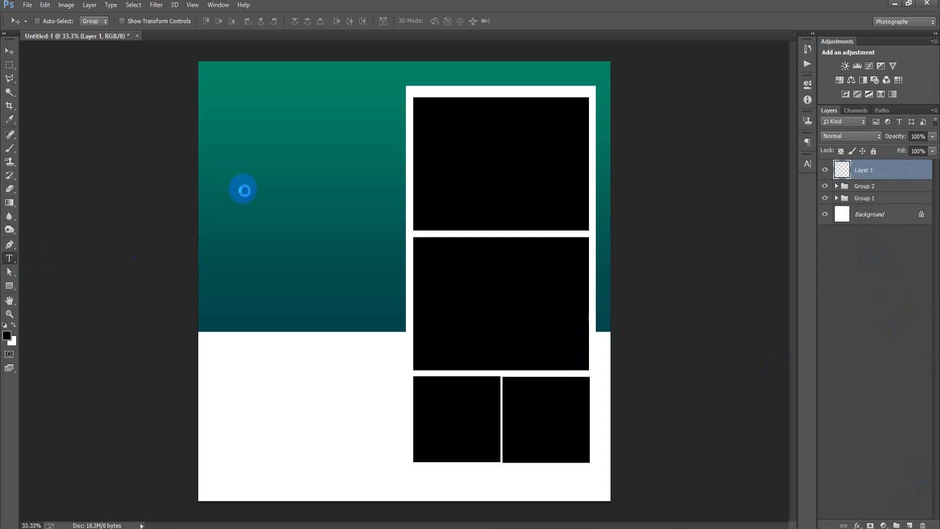
left_click(245, 192)
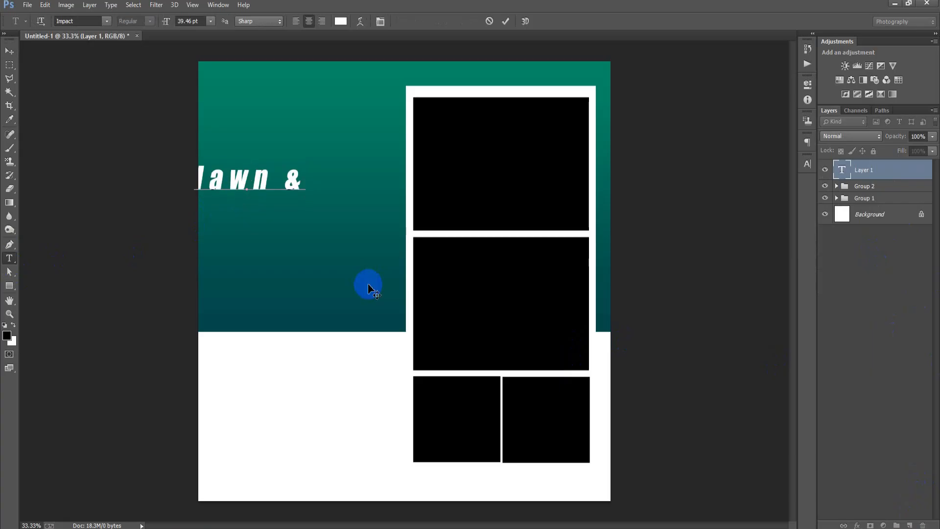
left_click(8, 51)
left_click_drag(241, 182, 274, 185)
- Set the "lawn &" text to all caps, turn off its faux italic, and set its tracking to 20
left_click(808, 164)
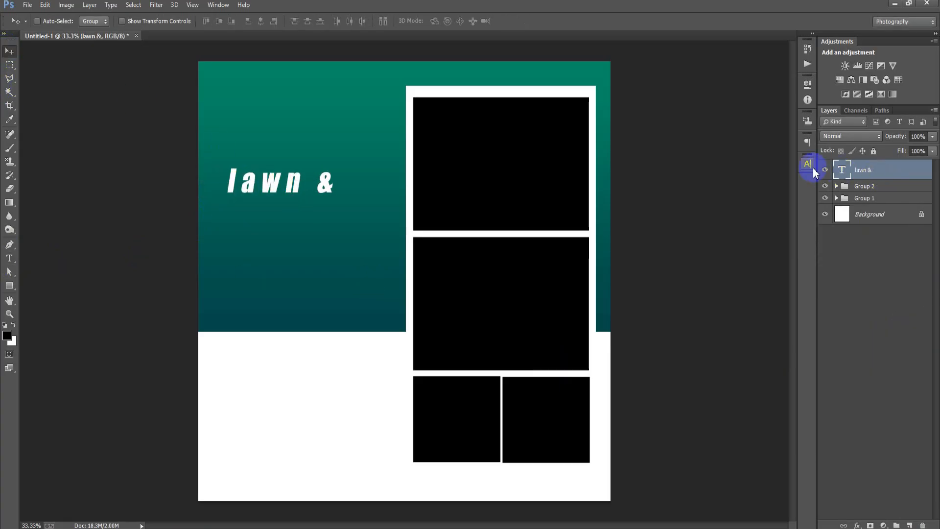
left_click(720, 241)
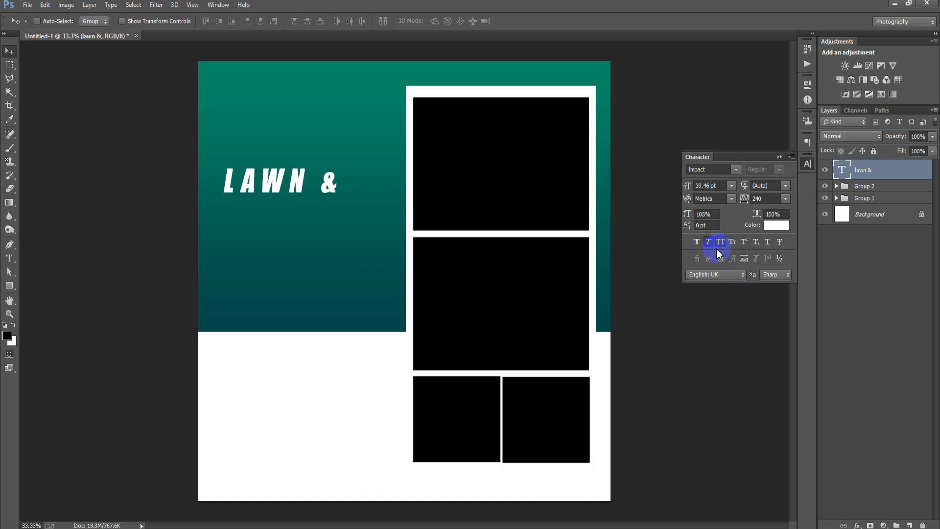
left_click(710, 243)
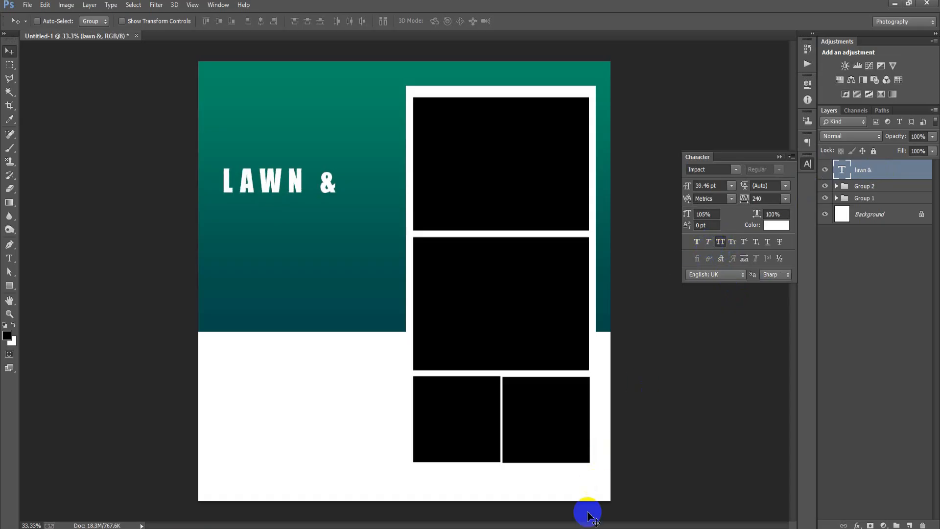
left_click(768, 200)
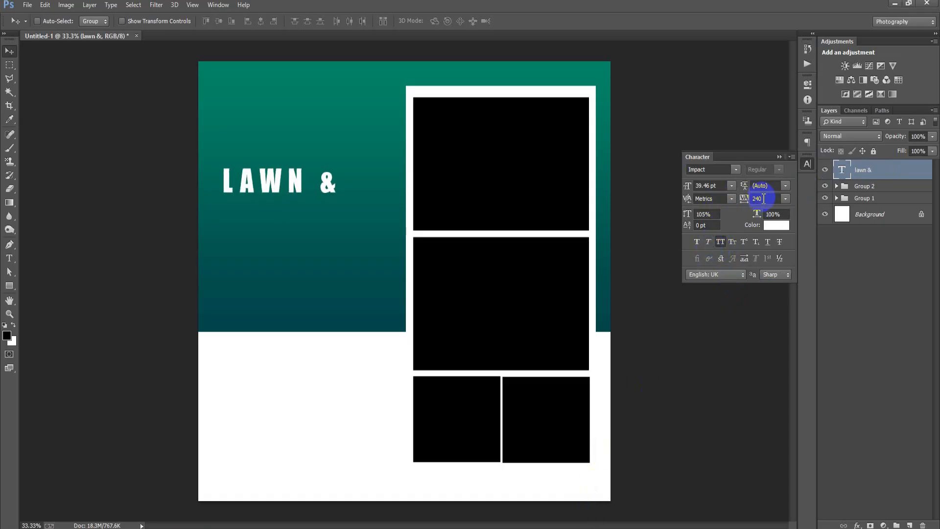
type("20")
key("Return")
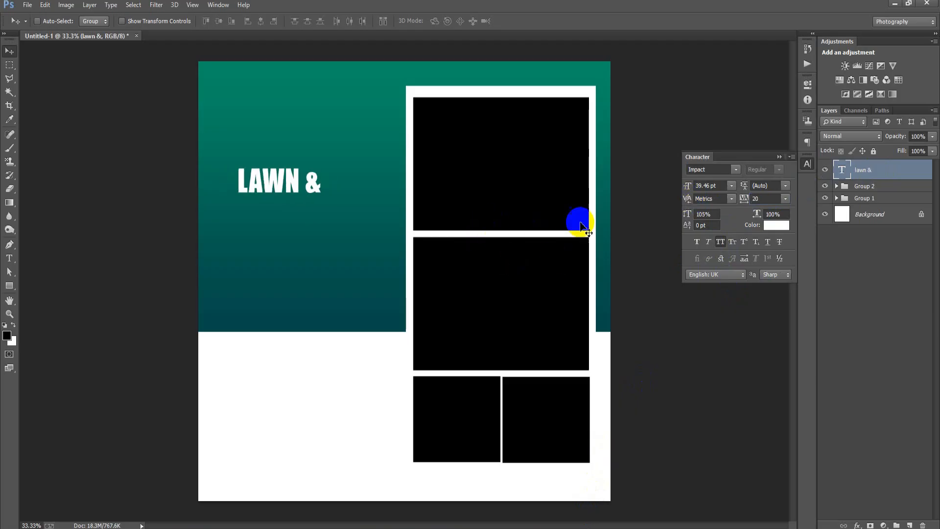
- Move the "LAWN &" text slightly up and left on the green block and scale it up to 50.12 pt
left_click_drag(273, 184, 265, 167)
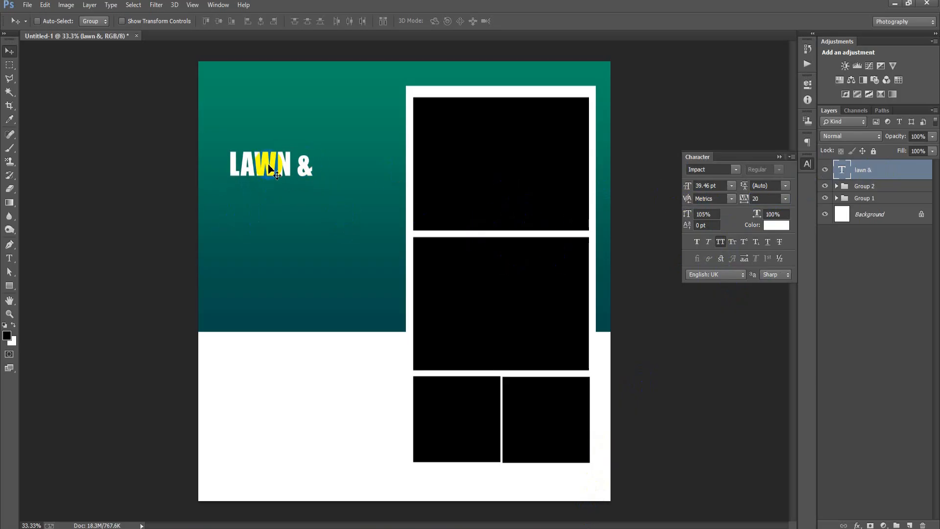
key("ctrl+t")
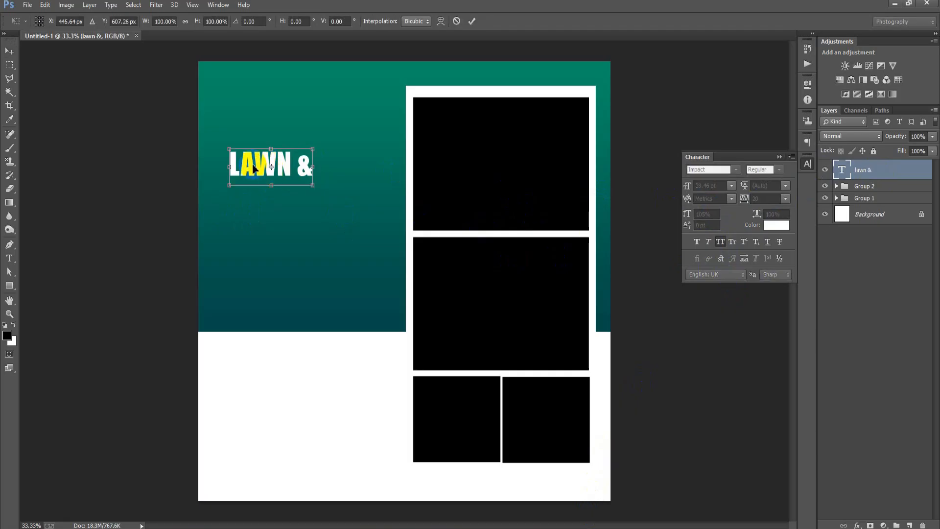
mouse_move(314, 184)
left_mouse_down()
mouse_move(323, 189)
mouse_move(312, 180)
left_mouse_up()
left_click(472, 21)
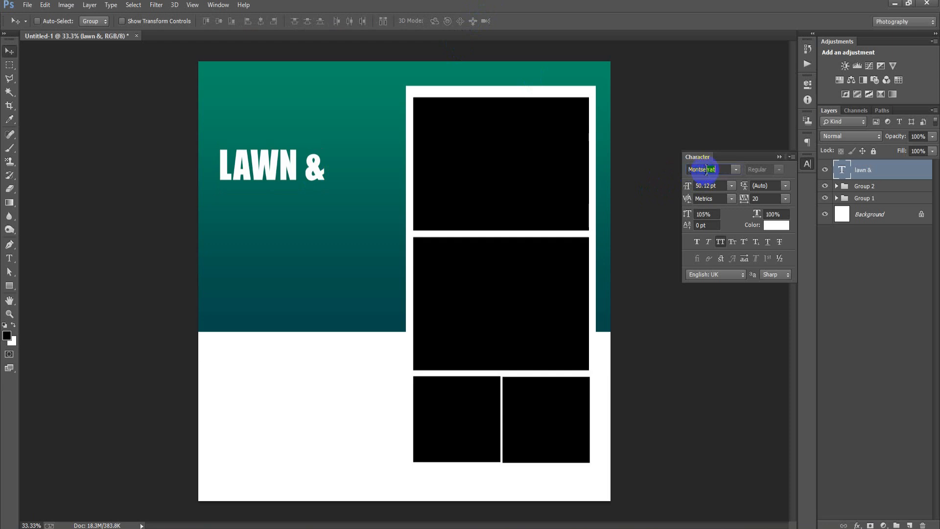
- Change the "LAWN &" text's font to Montserrat ExtraBold
key("Return")
left_click(778, 170)
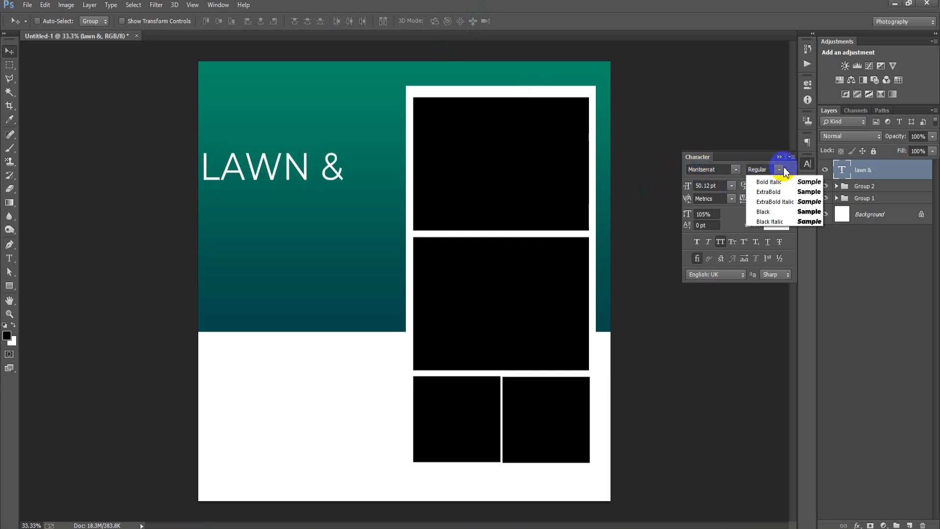
left_click(804, 320)
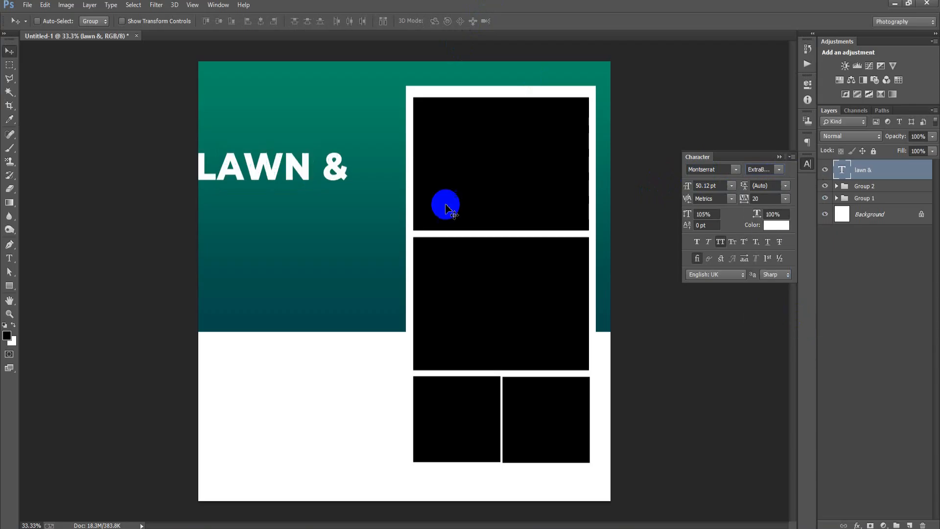
- Move the "LAWN &" text fully onto the green block and scale it down to 45.99 pt
left_click_drag(273, 168, 288, 179)
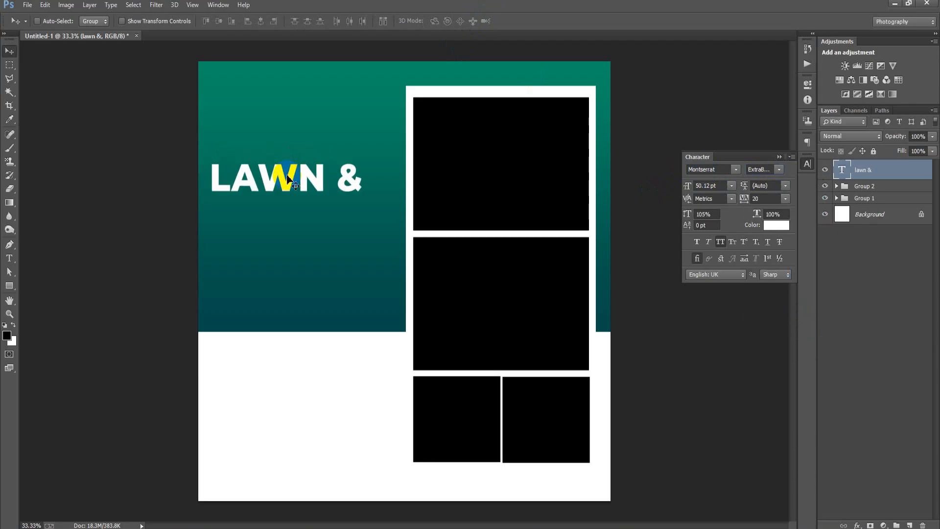
key("ctrl+t")
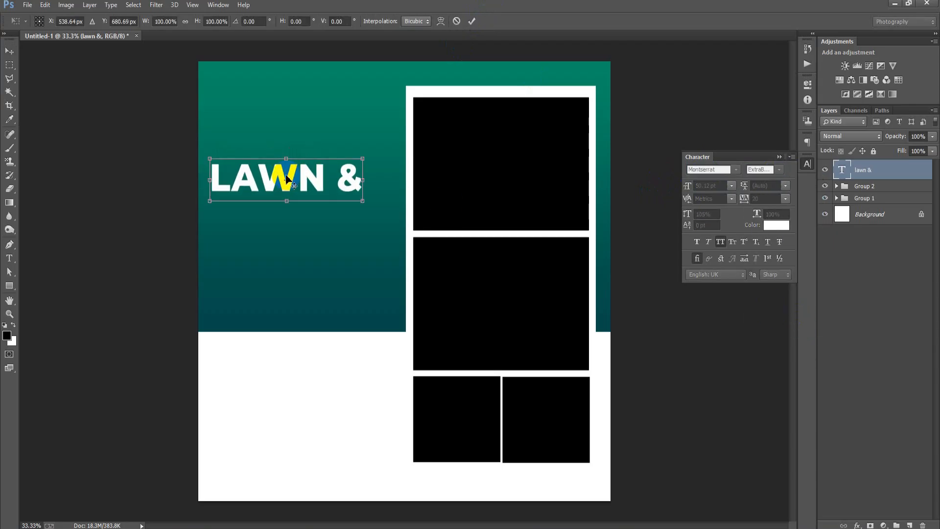
left_click_drag(365, 181, 342, 195)
left_click(471, 21)
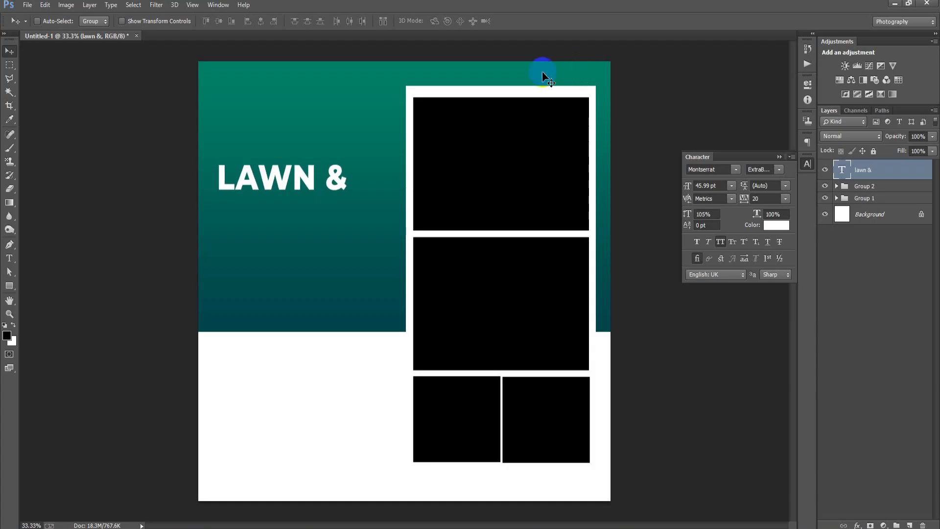
- Set the "LAWN &" text colour to the yellow-orange FDBC32
left_click(776, 226)
double_click(792, 294)
left_click_drag(797, 294, 742, 296)
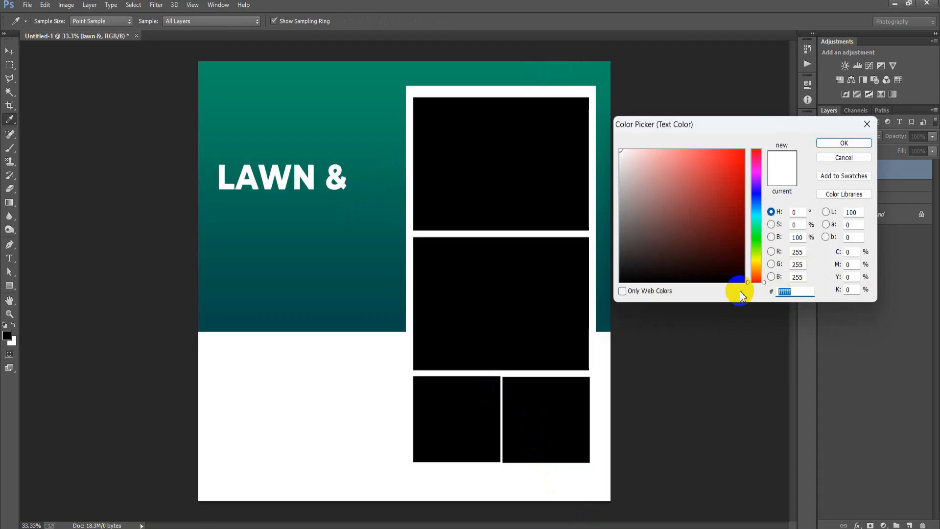
type("FDBC")
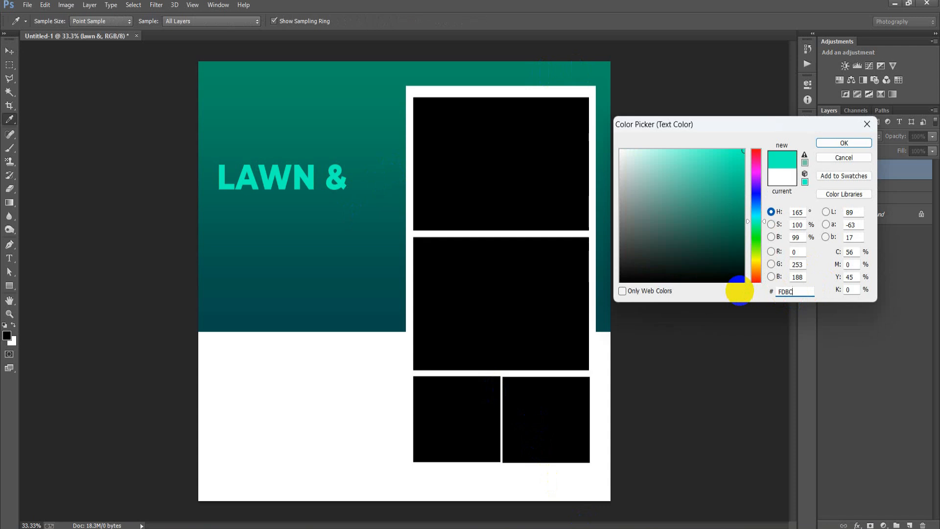
type("32")
key("Return")
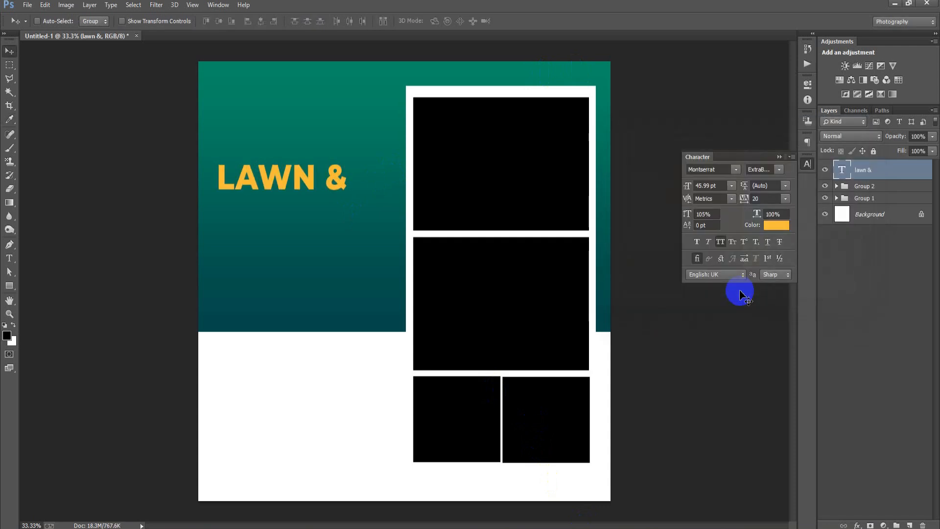
- Duplicate the "LAWN &" text layer and move the copy straight down to form a second line directly below the original
key("ctrl+j")
key("shift+Down")
key("shift+Down")
key("shift+Down")
key("shift+Down")
key("shift+Down")
key("shift+Down")
key("shift+Down")
key("shift+Down")
key("shift+Down")
key("shift+Down")
key("shift+Down")
key("shift+Down")
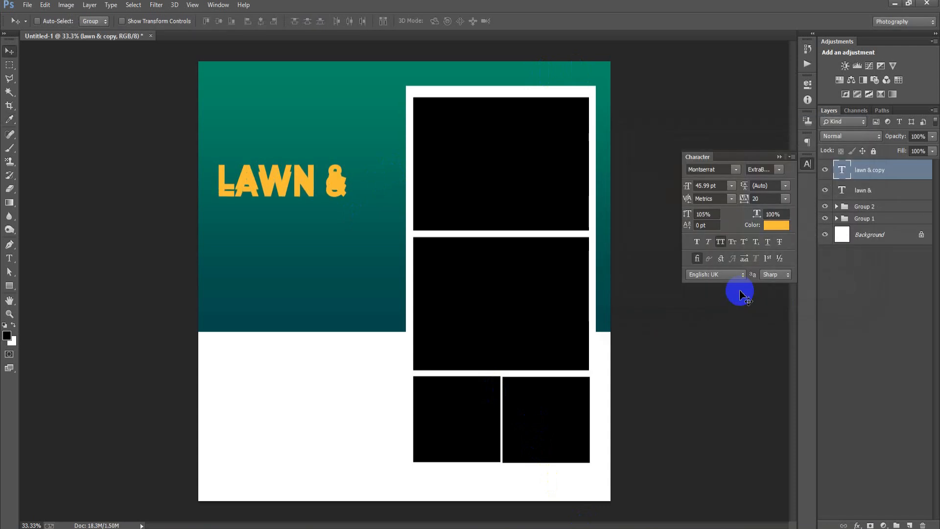
key("shift+Down")
key("shift+Down")
key("shift+Down")
key("shift+Down")
key("shift+Down")
key("shift+Down")
key("shift+Down")
key("shift+Down")
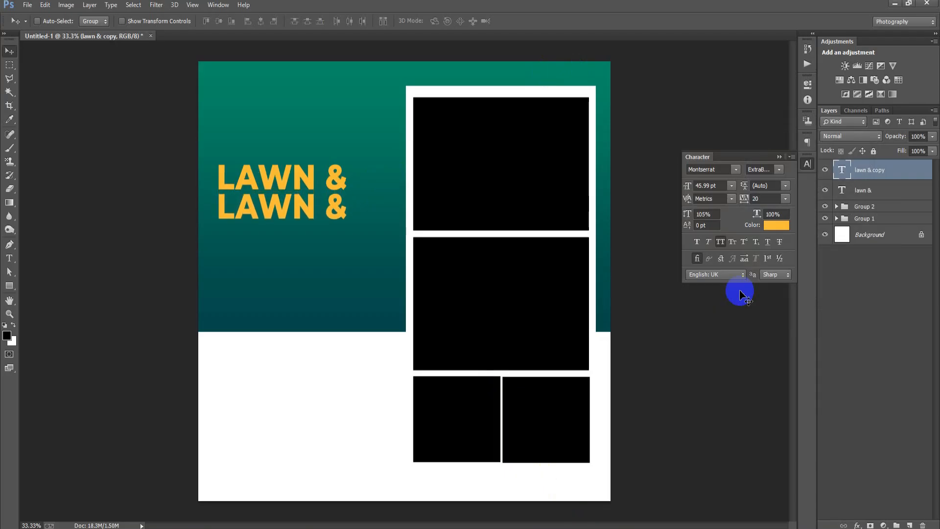
- Replace the text of the duplicated second headline line with "gardening"
double_click(841, 170)
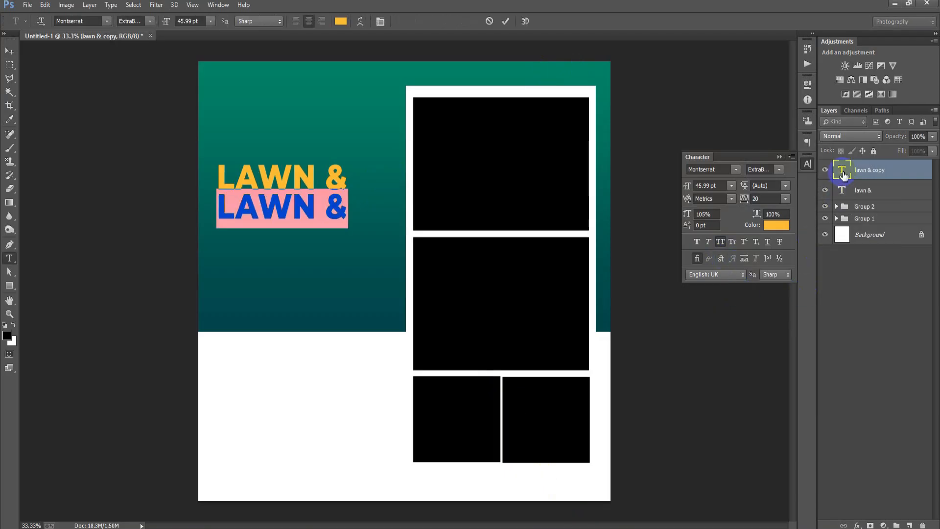
type("gardening")
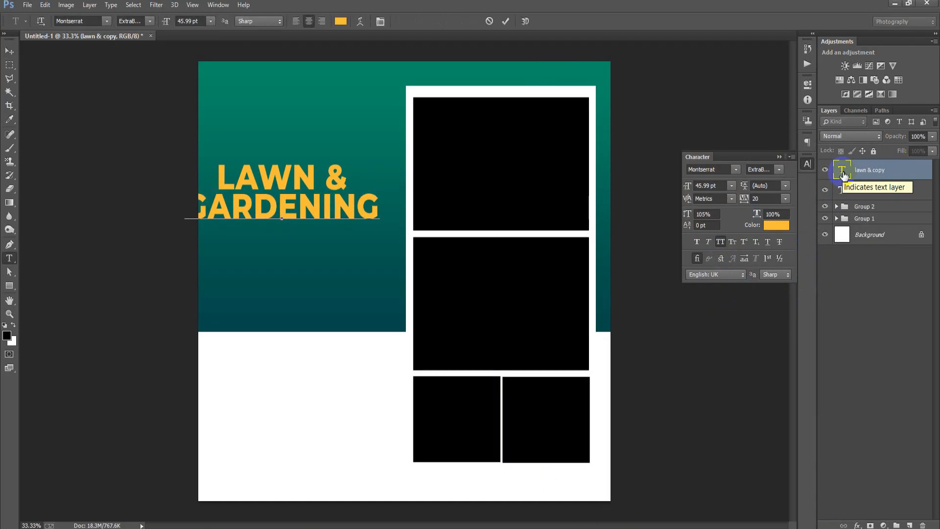
left_click(506, 22)
key("v")
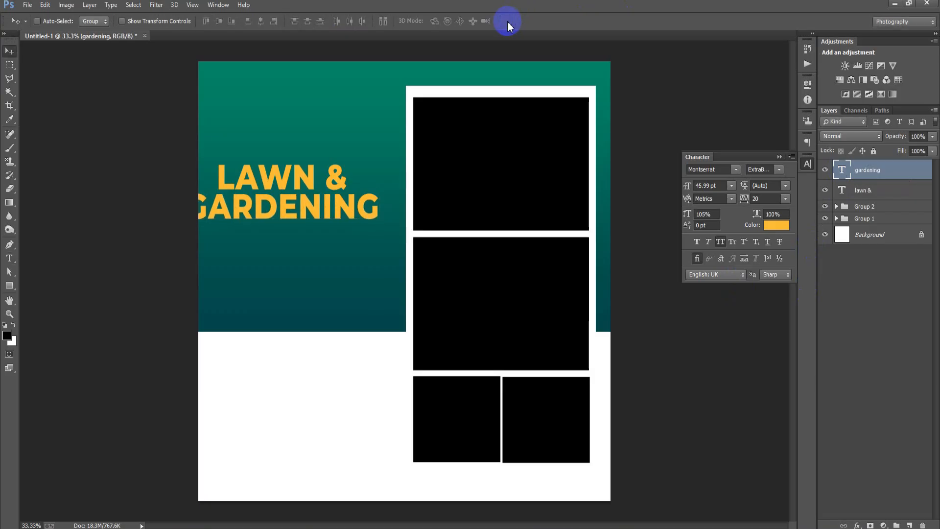
- Scale "GARDENING" to 72.07% width and 92.18% height and nudge it to left-align closely beneath "LAWN &"
key("ctrl+t")
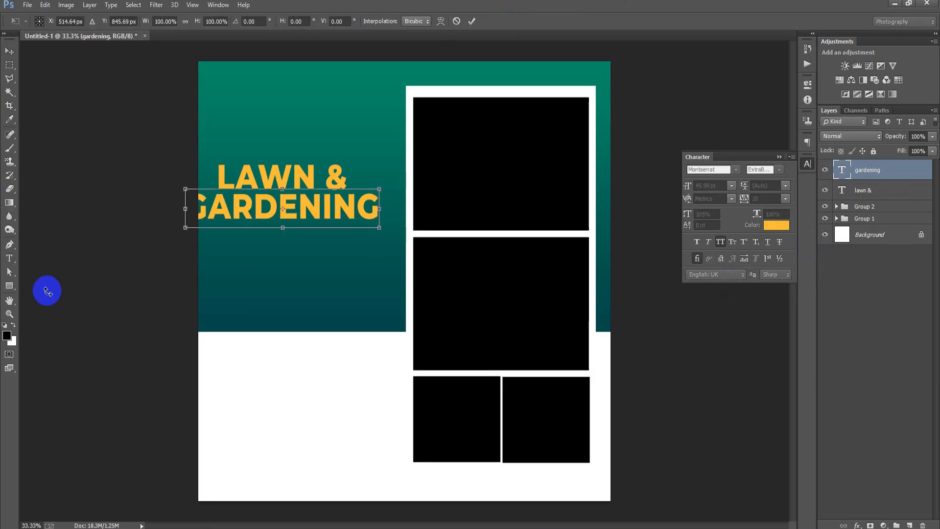
left_click_drag(185, 228, 209, 224)
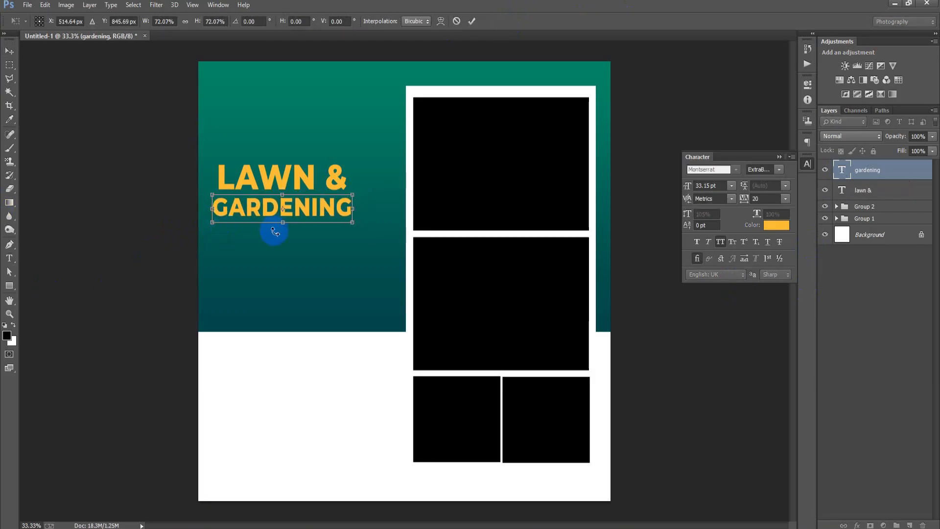
left_click_drag(282, 224, 282, 230)
key("Return")
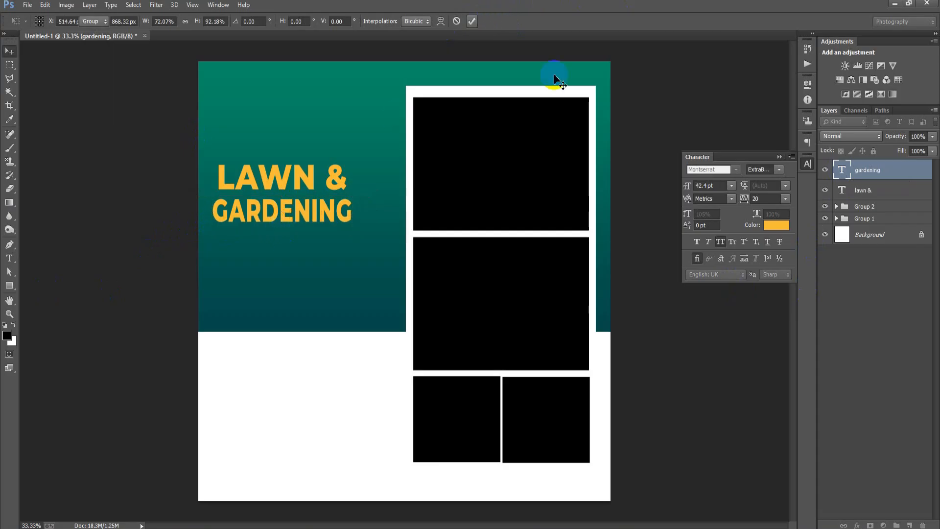
key("shift+Right")
key("shift+Right")
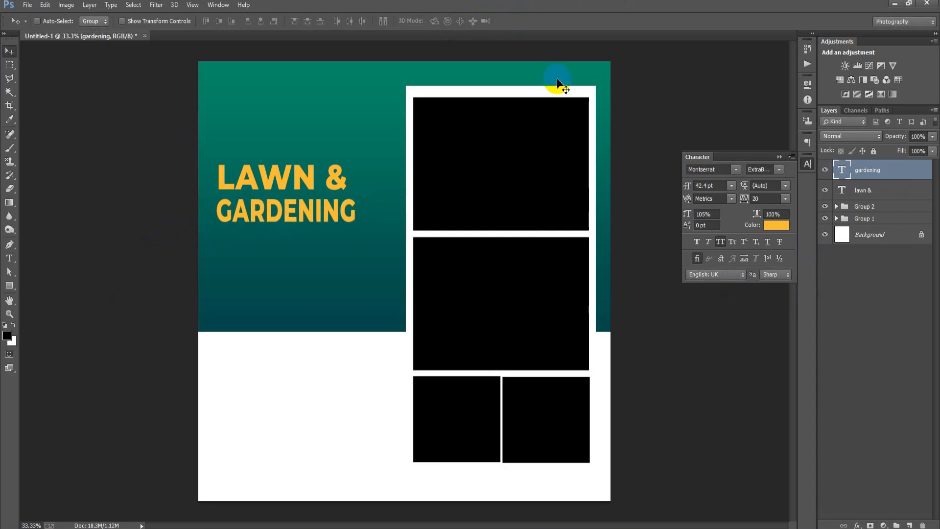
key("shift+Up")
key("shift+Up")
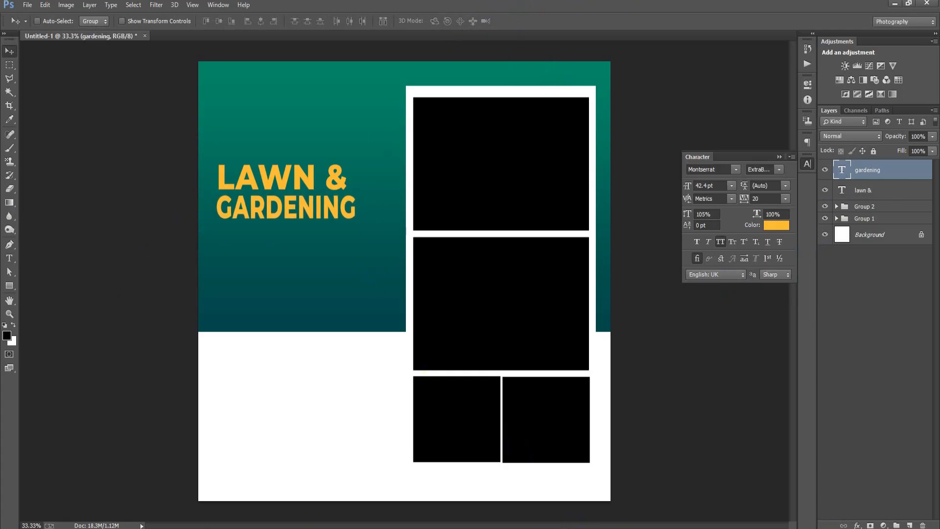
- Duplicate the "GARDENING" text layer and move the copy straight down to form a third headline line
key("ctrl+j")
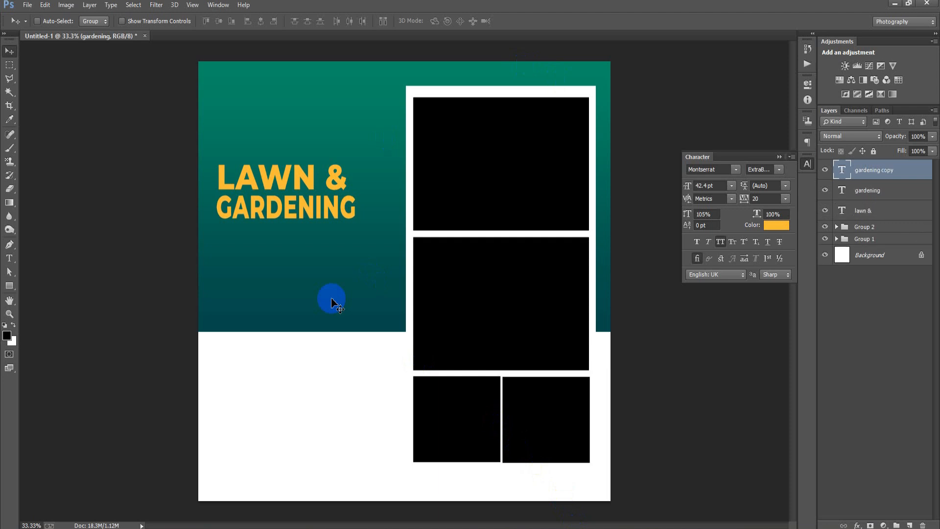
key("shift+Down")
key("shift+Down")
key("shift+Down")
key("shift+Down")
key("shift+Down")
key("shift+Down")
key("shift+Down")
key("shift+Down")
key("shift+Down")
key("shift+Down")
key("shift+Down")
key("shift+Down")
key("shift+Down")
key("shift+Down")
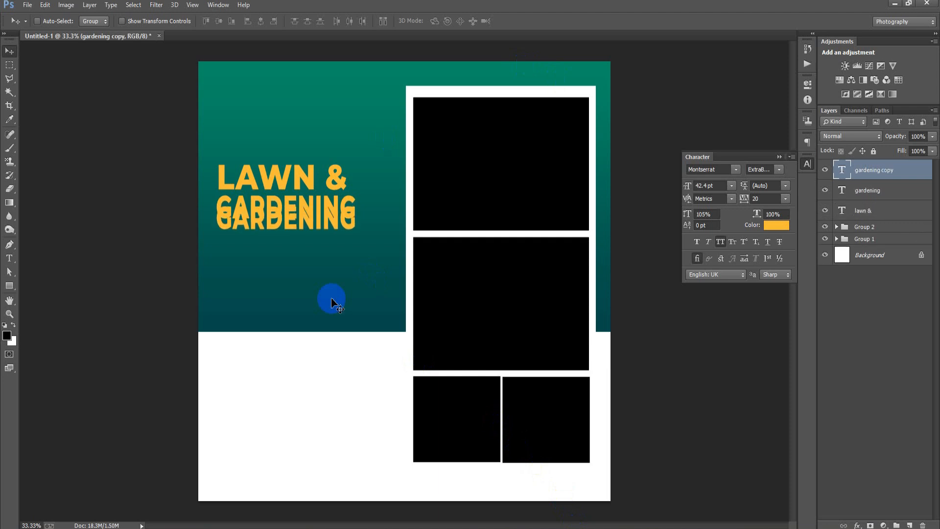
key("shift+Down")
key("shift+Down")
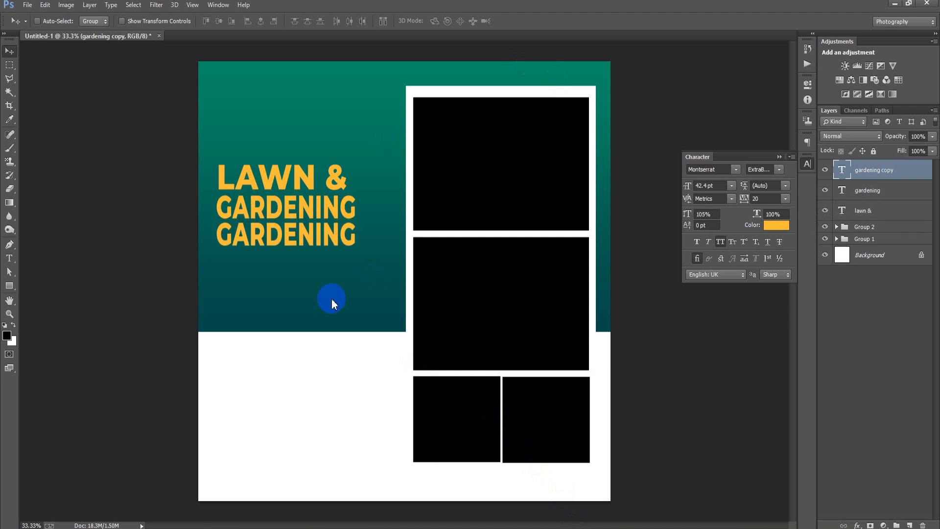
- Replace the text of the duplicated third headline line with "services"
double_click(842, 176)
type("SERVICES")
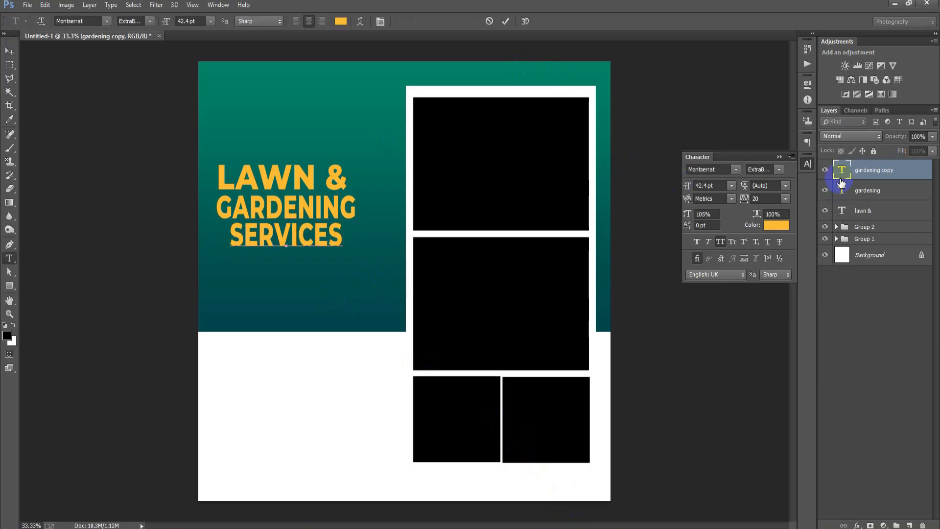
left_click(506, 22)
key("v")
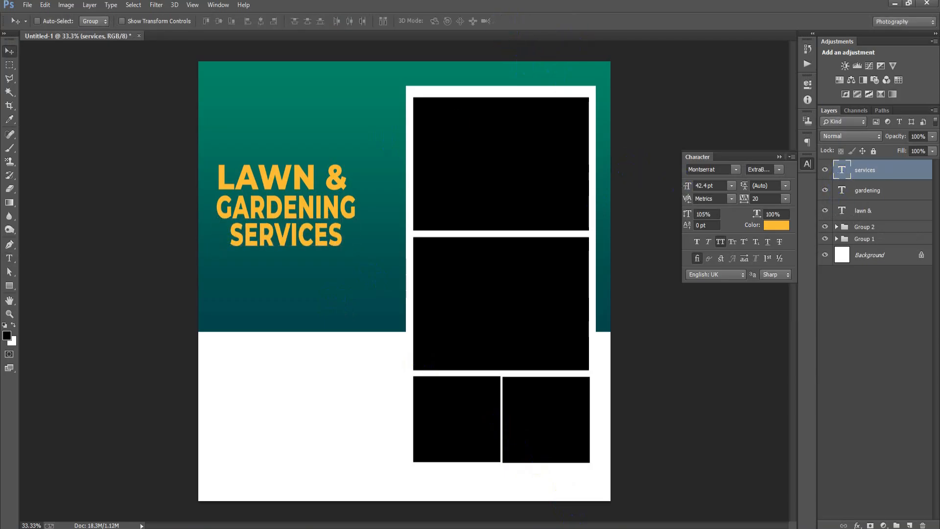
left_click(327, 266)
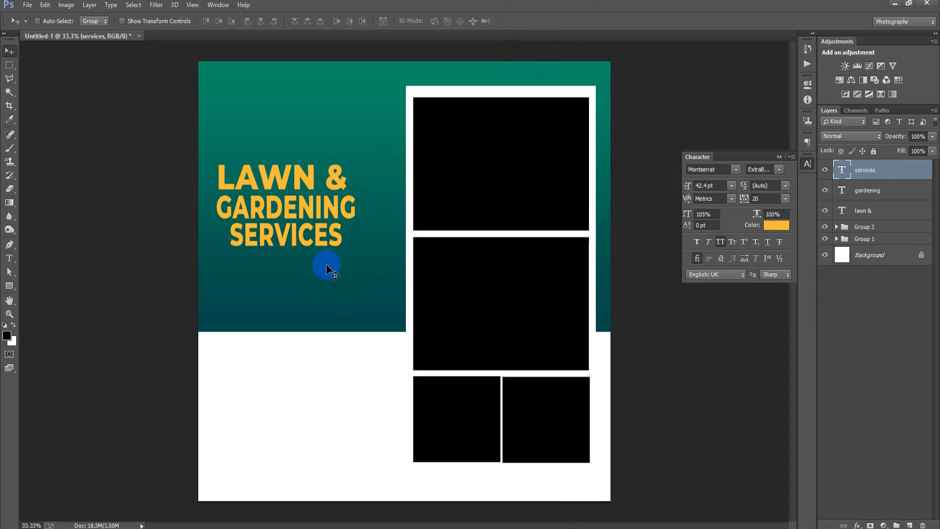
- Scale "SERVICES" to 44.19 pt and nudge it to left-align with the other headline lines, just below "GARDENING"
key("ctrl+t")
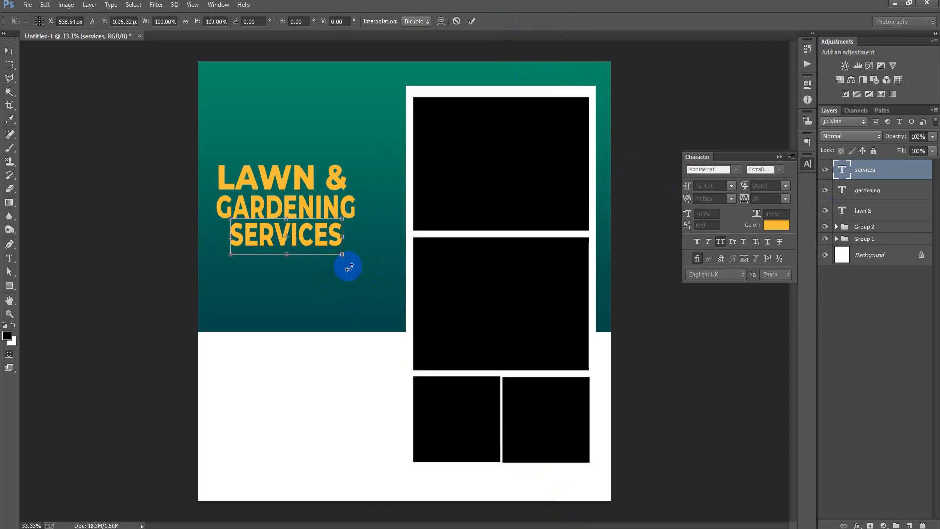
left_click_drag(344, 255, 319, 242)
left_click(471, 21)
key("Right")
key("Right")
key("Right")
key("Down")
key("Down")
key("Down")
key("Down")
key("Down")
key("Down")
key("Down")
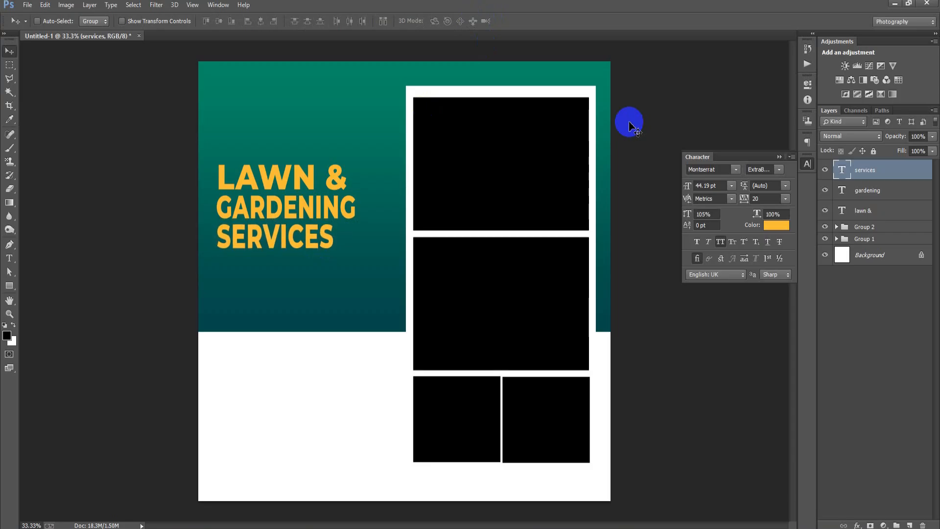
key("Right")
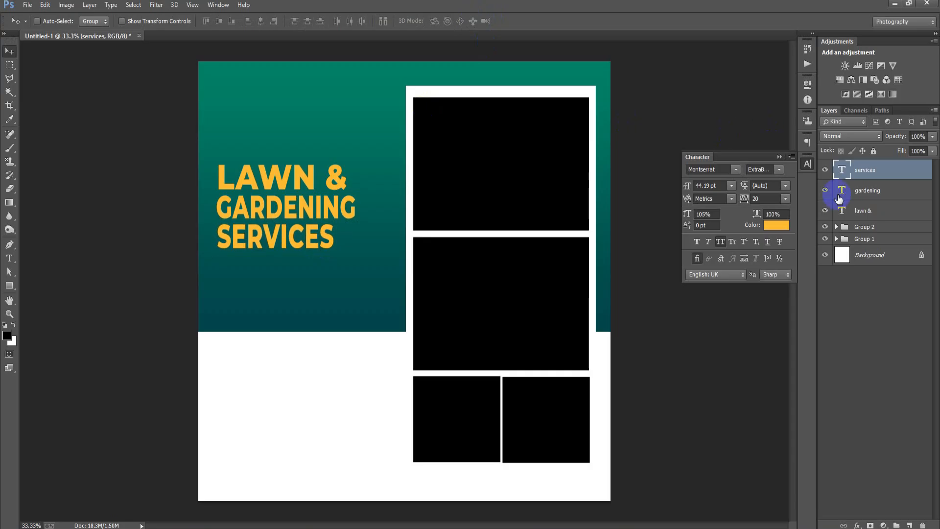
- Scale the "LAWN &" text down to 41.9 pt and nudge it sideways to roughly left-align with the other headline lines
left_click(871, 215)
key("ctrl+t")
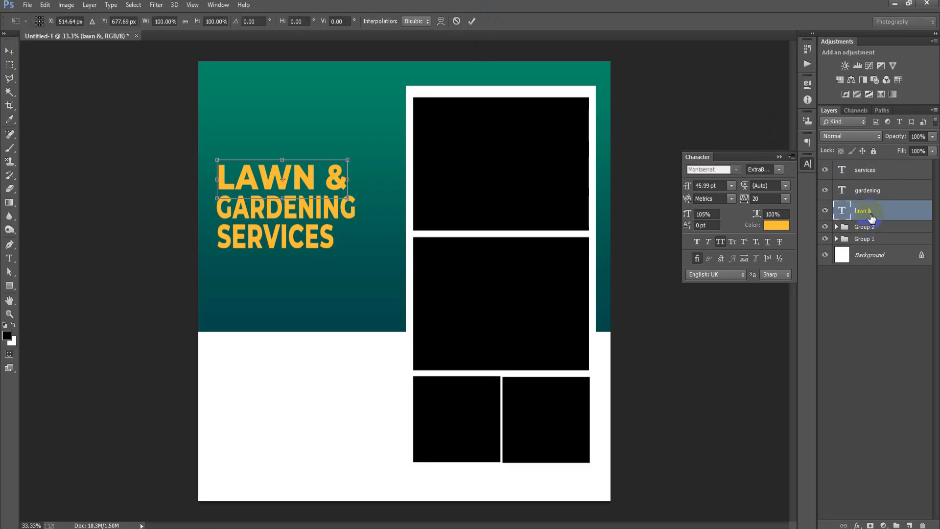
left_click_drag(348, 197, 341, 197)
left_click(471, 22)
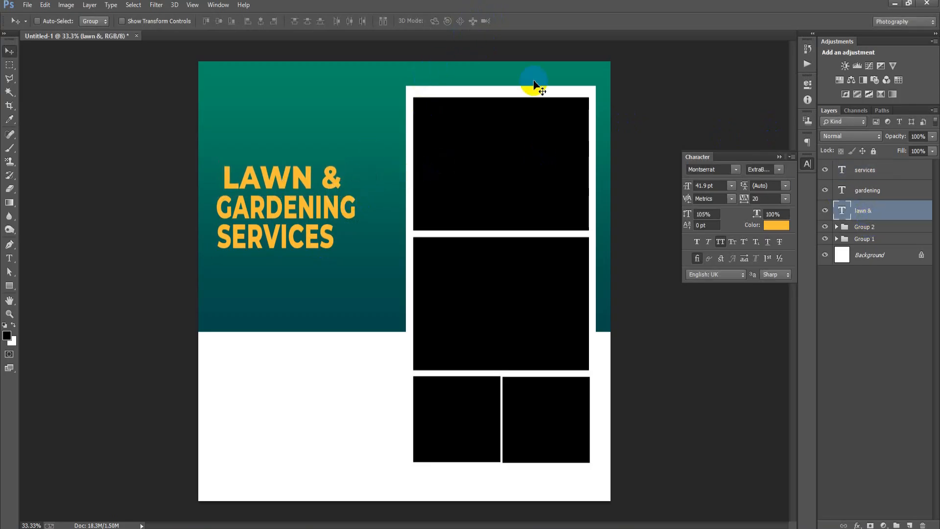
key("Left")
key("Left")
key("Left")
key("Left")
key("Left")
key("Left")
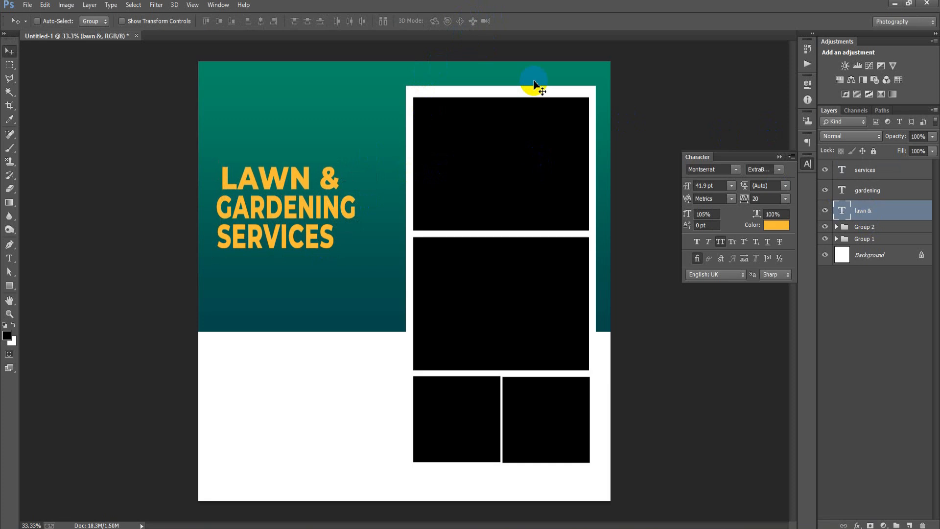
key("Left")
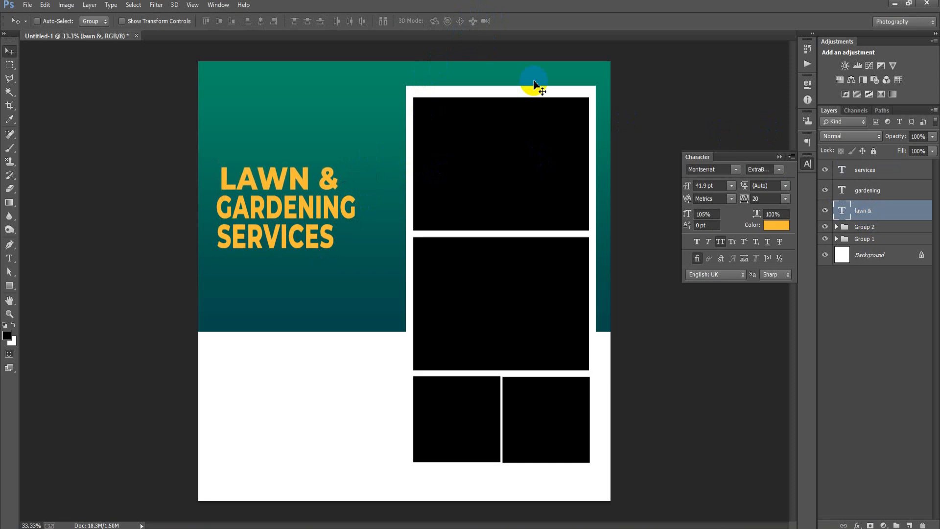
key("Right")
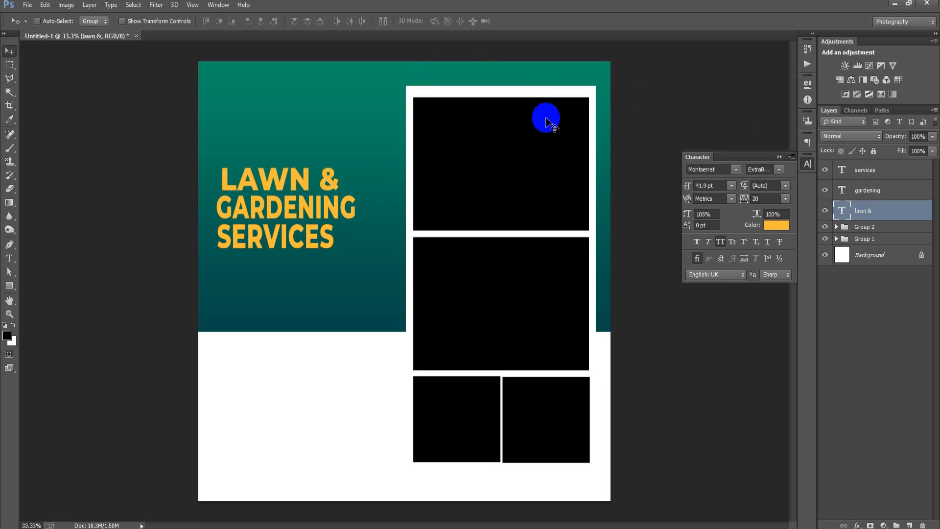
- Distribute the three headline text layers by their vertical centers and move them together straight up by about 100 px
left_click(884, 166, "shift")
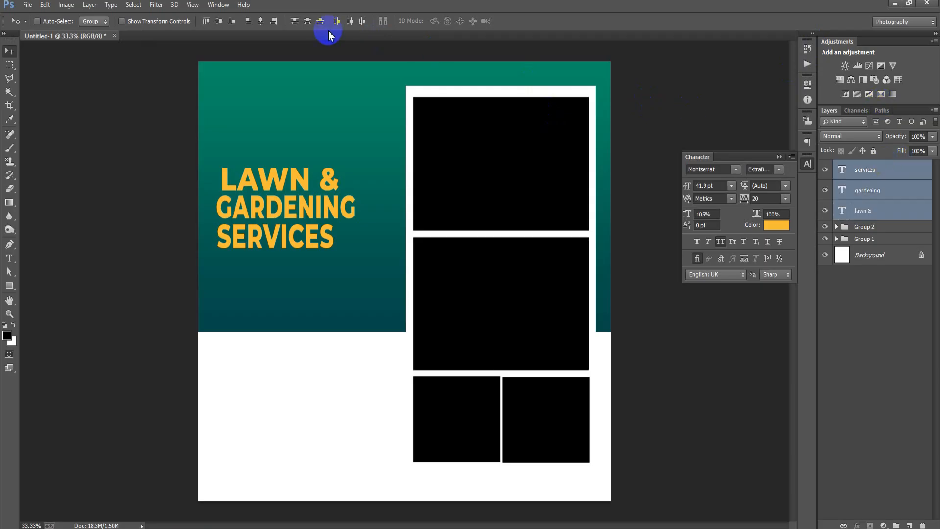
left_click(307, 22)
key("shift+Up")
key("shift+Up")
key("shift+Up")
key("shift+Up")
key("shift+Up")
key("shift+Up")
key("shift+Up")
key("shift+Up")
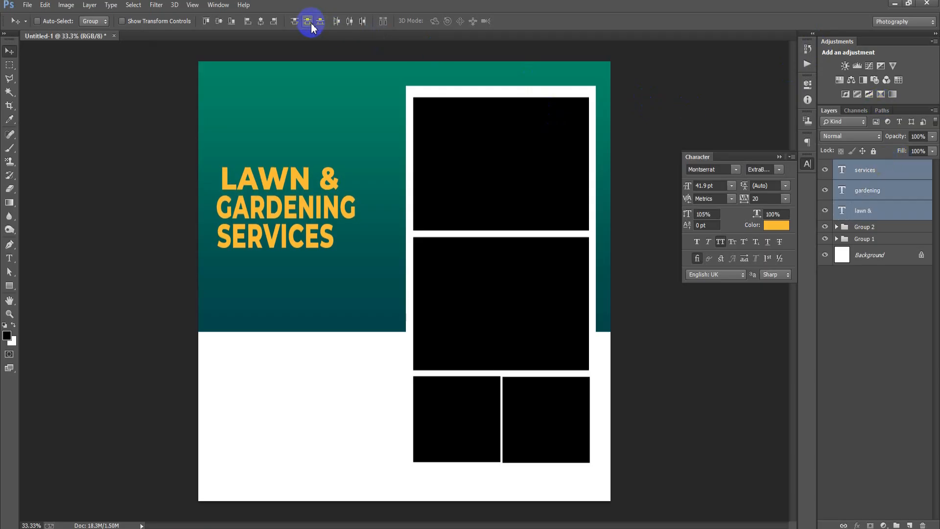
key("shift+Up")
key("shift+Up")
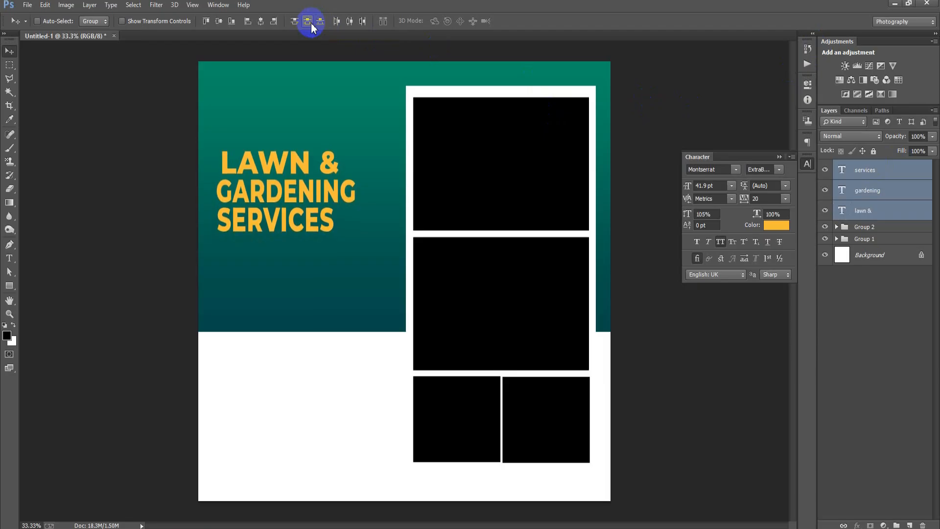
- On a new layer, draw a thin rectangle about 678 × 21 px just below "SERVICES"
left_click(910, 525)
left_click(9, 286)
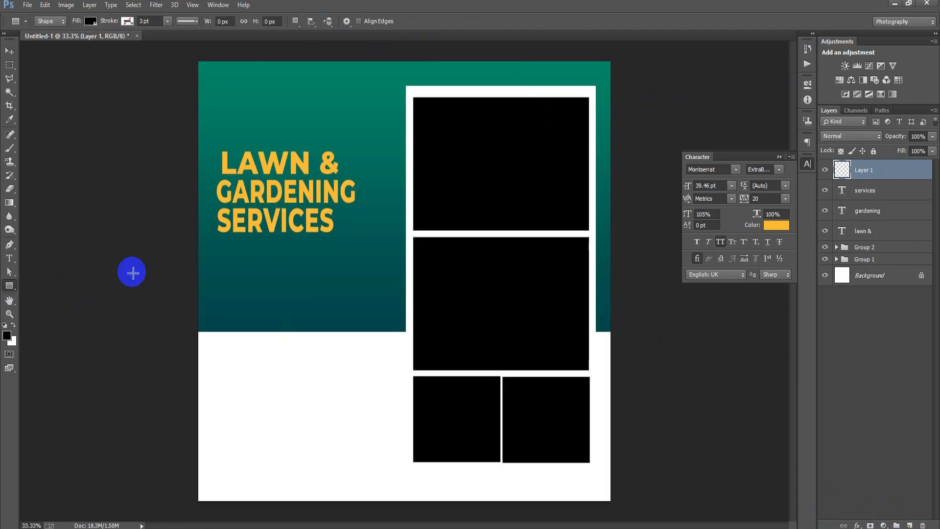
left_click_drag(219, 240, 330, 245)
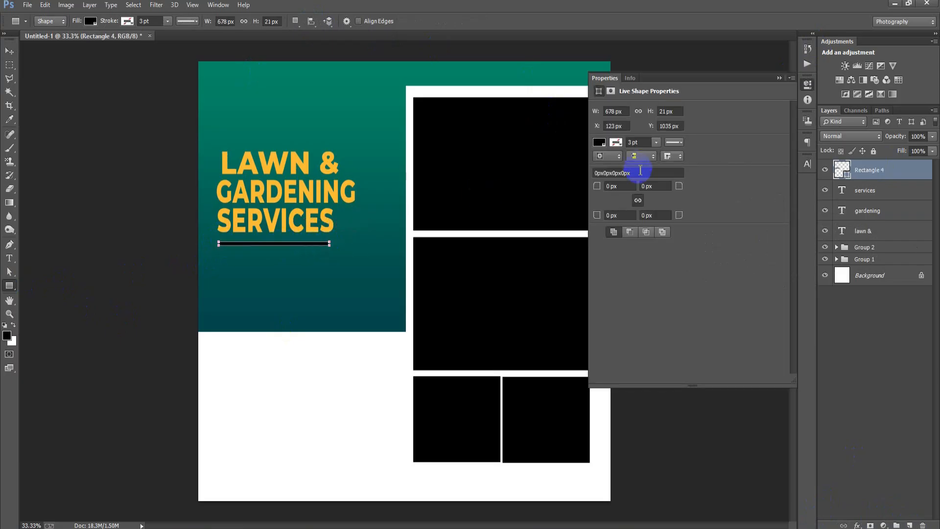
- Set the fill colour of the thin rectangle under the headline to white (ffffff)
left_click(9, 51)
double_click(843, 170)
left_click_drag(734, 178, 620, 150)
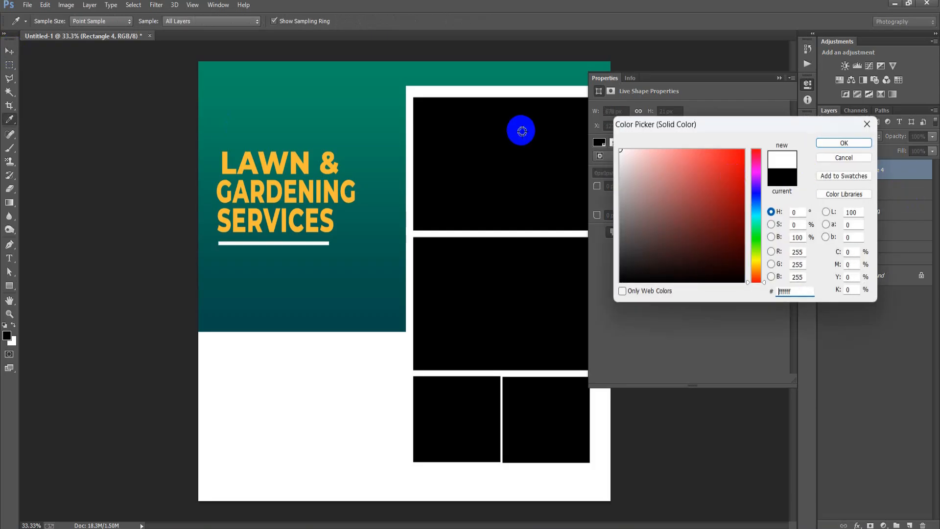
left_click(844, 142)
left_click(778, 78)
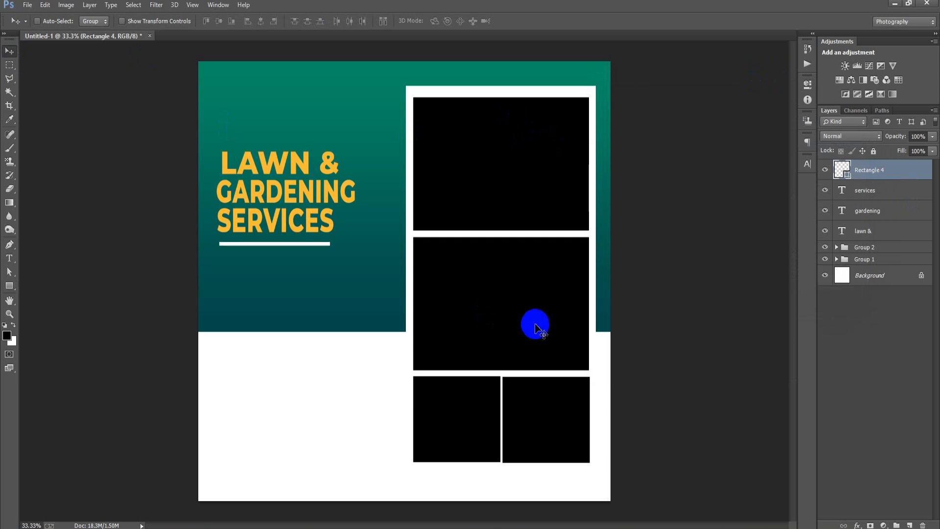
- Place the linked tagline graphic reading "We help keep your surroundings clean and tidy" from the Sticker Logo folder
left_click(27, 5)
left_click(138, 204)
double_click(543, 133)
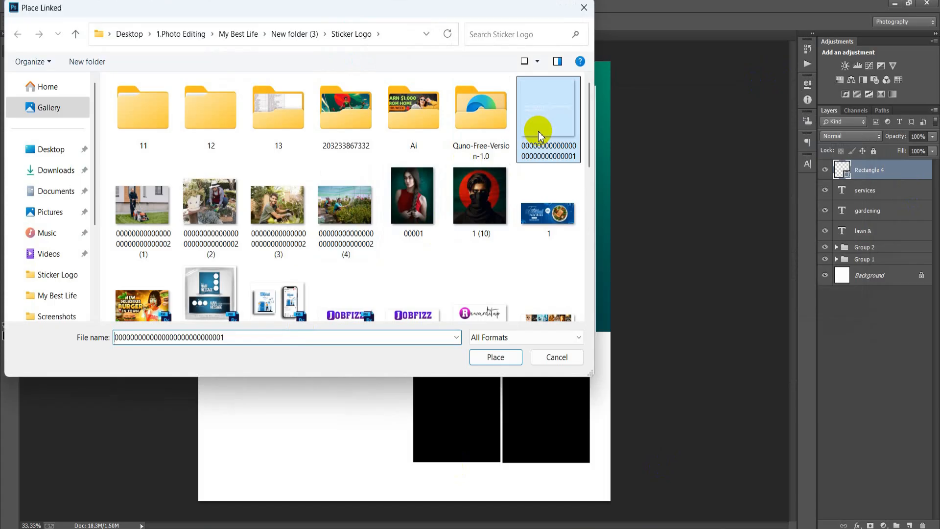
- Position the tagline graphic beneath the white bar, left-aligned with it, and commit the placement
left_click_drag(392, 289, 294, 275)
key("Up")
key("Up")
key("Up")
key("Up")
key("Up")
key("Up")
key("Up")
key("Up")
key("Up")
key("Left")
key("Left")
key("Left")
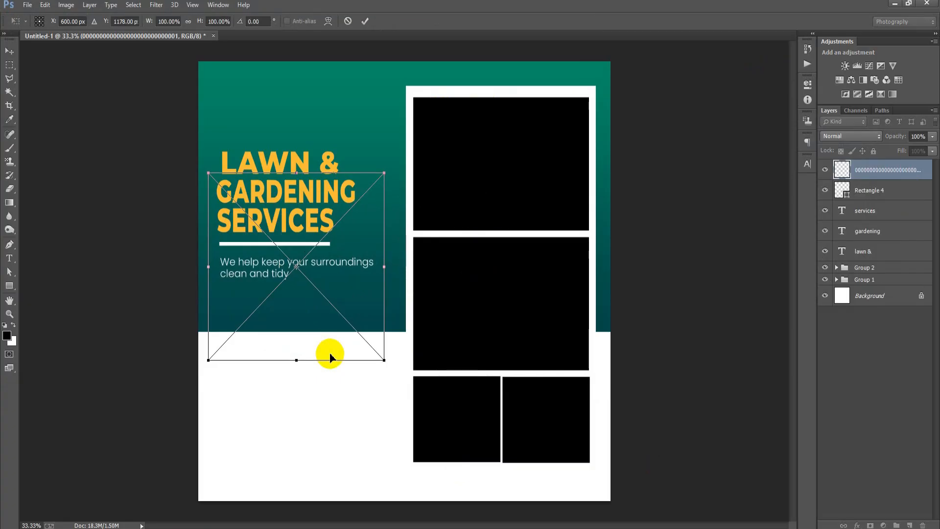
left_click(365, 23)
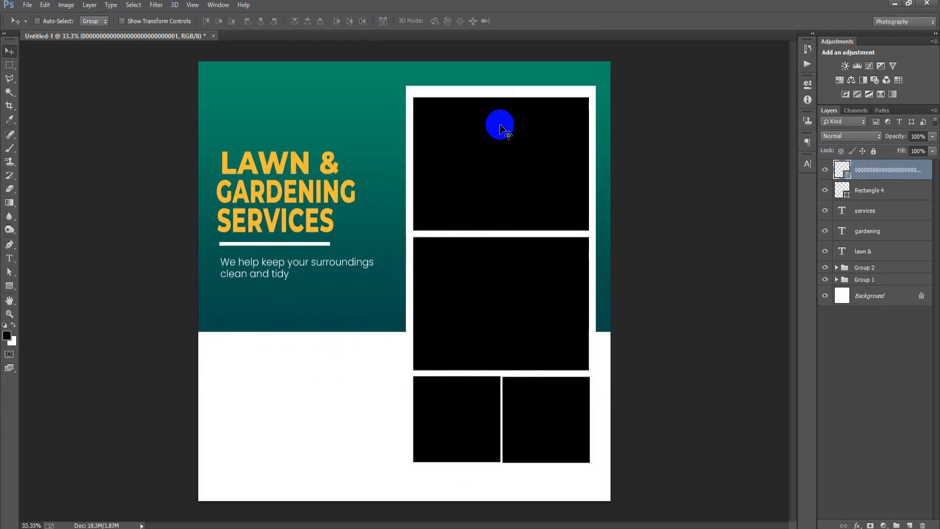
- Nudge the "GARDENING" text layer to the right to line up with the white bar's left edge
left_click(859, 213)
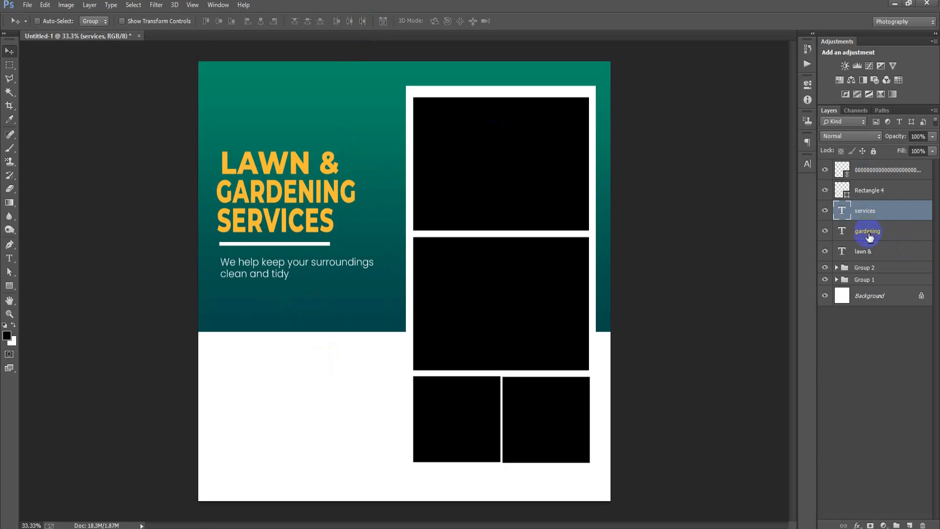
left_click(869, 237)
key("Right")
key("Right")
key("Right")
key("Right")
key("Right")
key("Right")
key("Right")
key("Right")
key("Right")
key("Right")
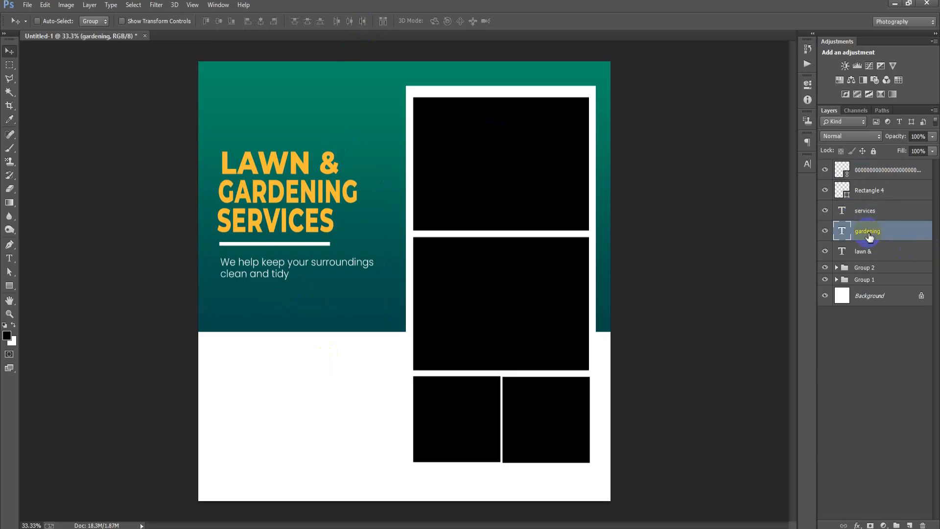
key("Right")
key("Right")
key("Right")
key("Right")
key("Right")
- Nudge the "SERVICES" text layer to the right to line up with "GARDENING" above it
left_click(867, 212)
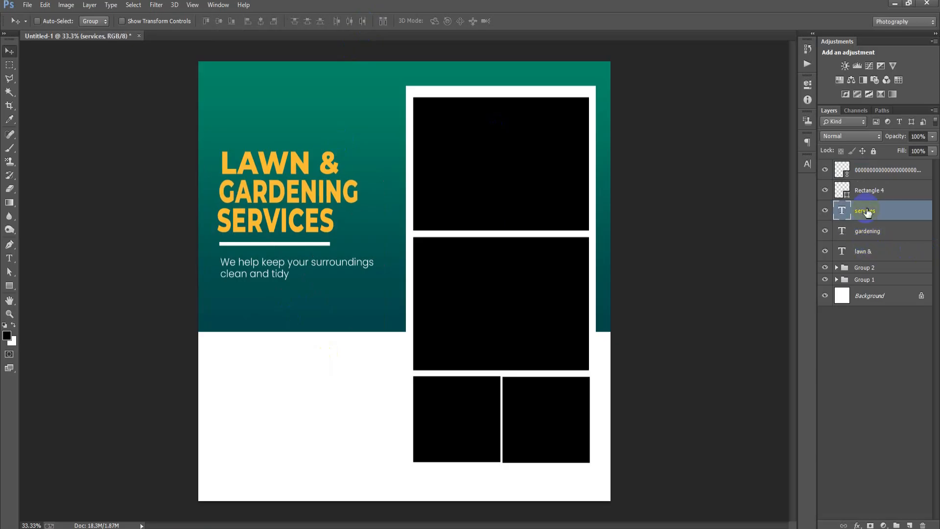
key("Right")
key("Right")
key("Right")
key("Right")
key("Right")
key("Right")
key("Right")
key("Right")
key("Right")
key("Right")
key("Right")
key("Right")
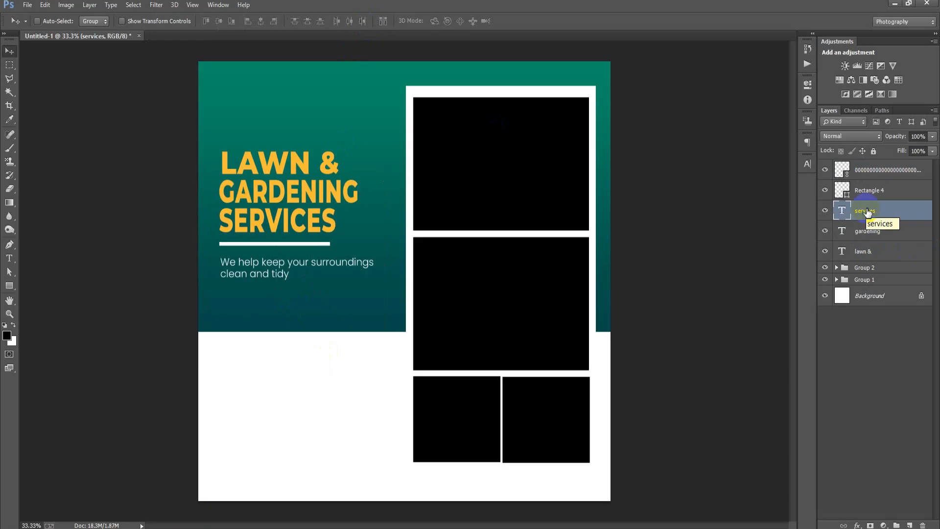
- Group the tagline, white bar and three headline text layers together
left_click(867, 170)
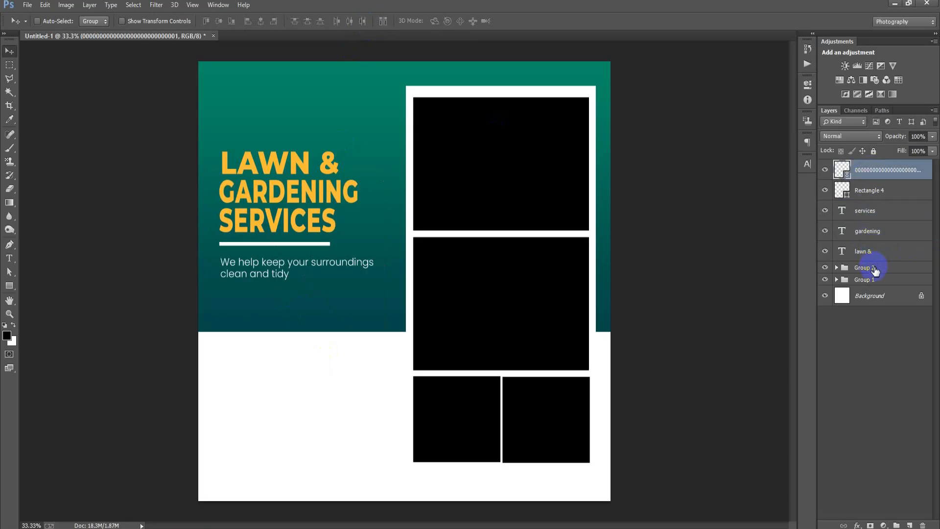
left_click(876, 252, "shift")
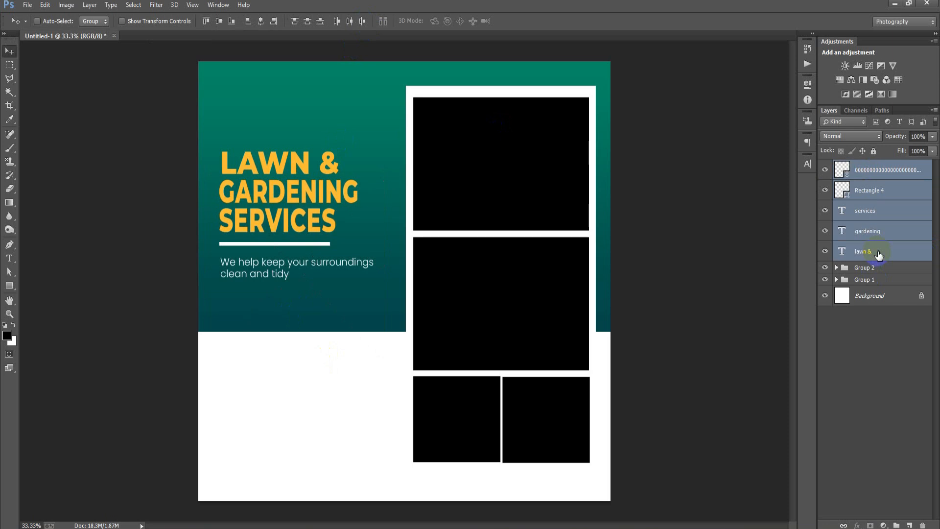
key("ctrl+g")
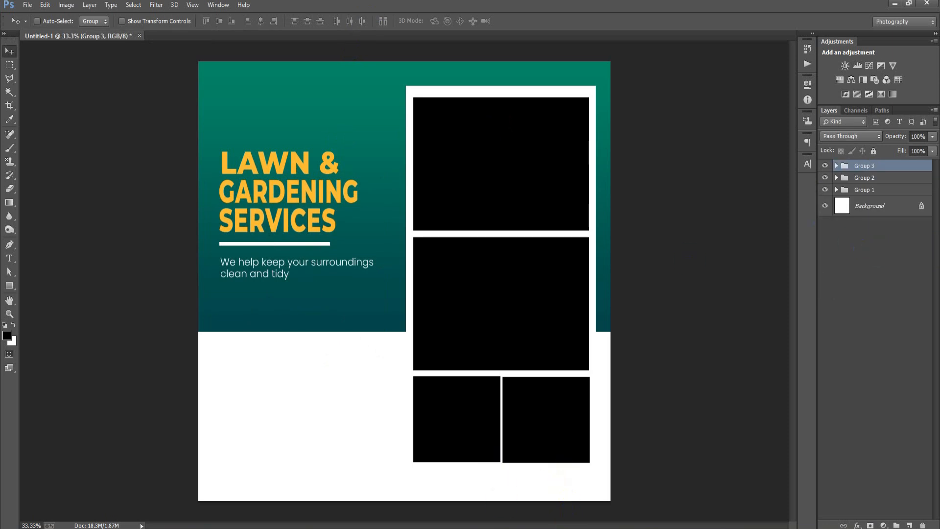
- On a new layer, draw a button rectangle about 906 × 225 px in the white area beneath the green block
left_click(911, 524)
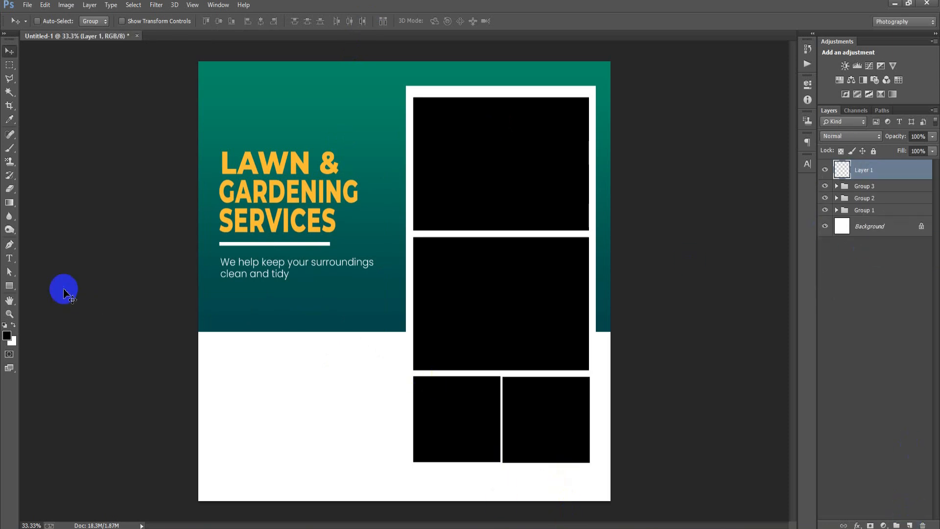
left_click(9, 286)
left_click_drag(225, 381, 368, 419)
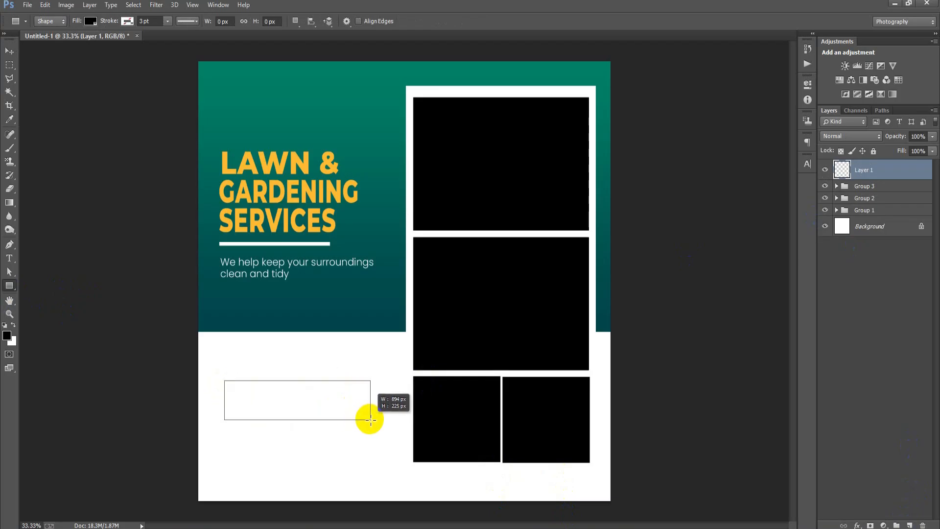
left_click_drag(372, 419, 372, 419)
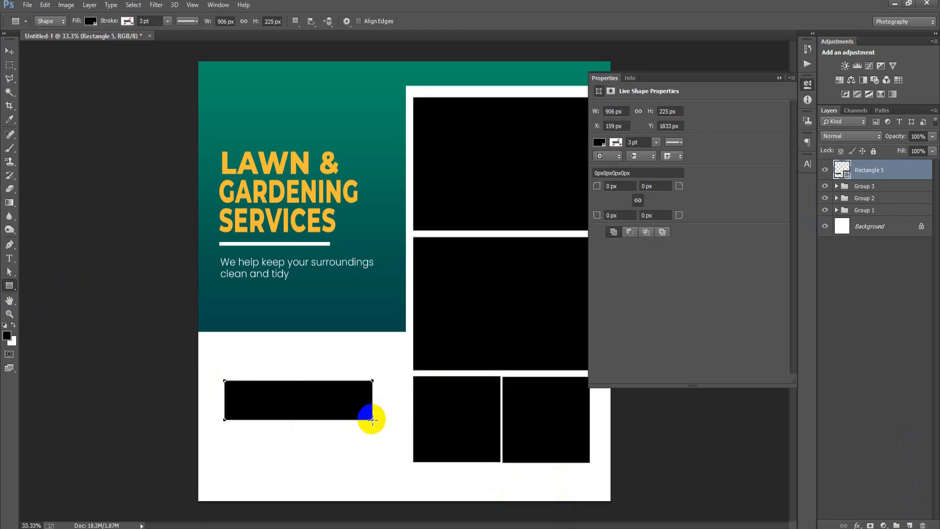
left_click(777, 81)
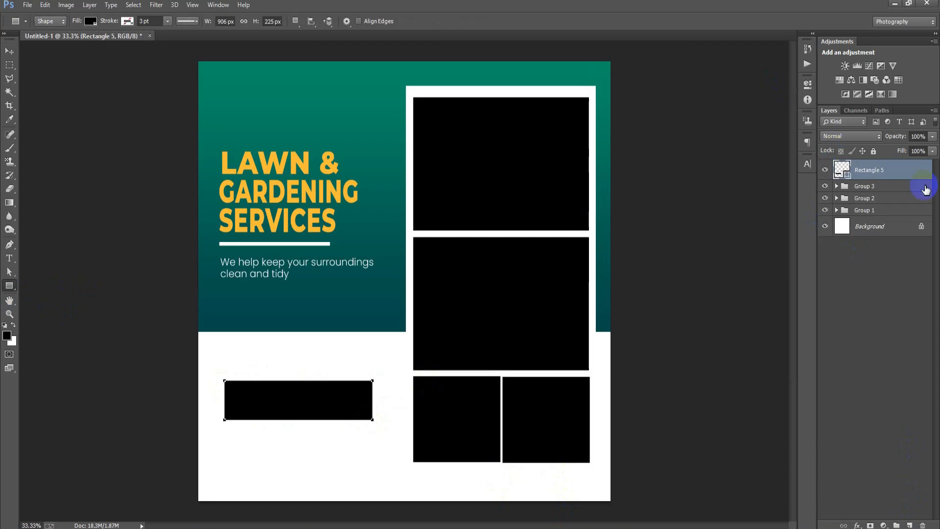
- Copy the layer style of the green background rectangle in Group 1 and paste it onto the new button rectangle
left_click(825, 199)
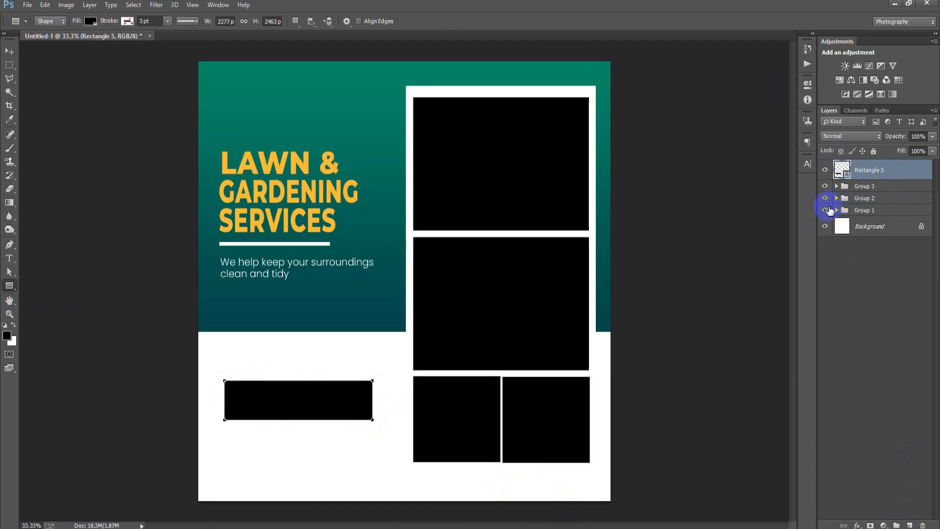
left_click(826, 210)
left_click(825, 210)
left_click(837, 210)
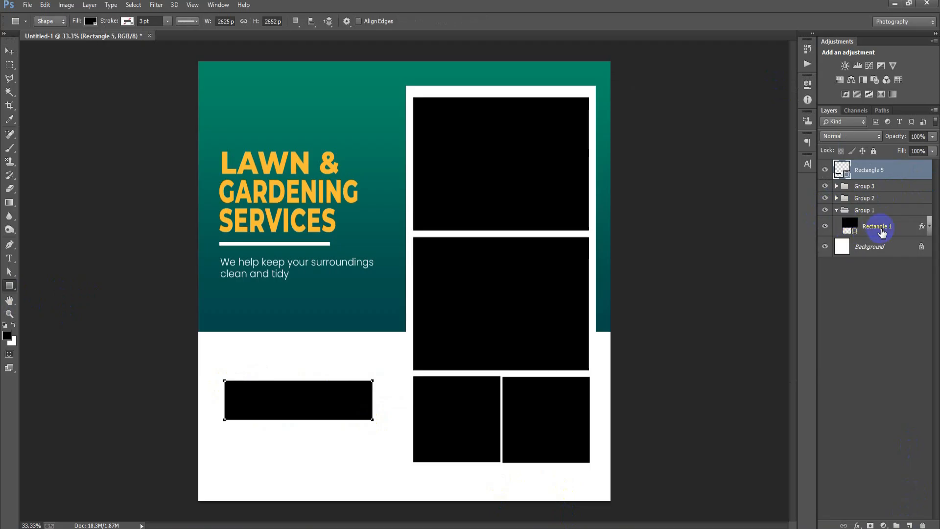
right_click(907, 230)
left_click(669, 274)
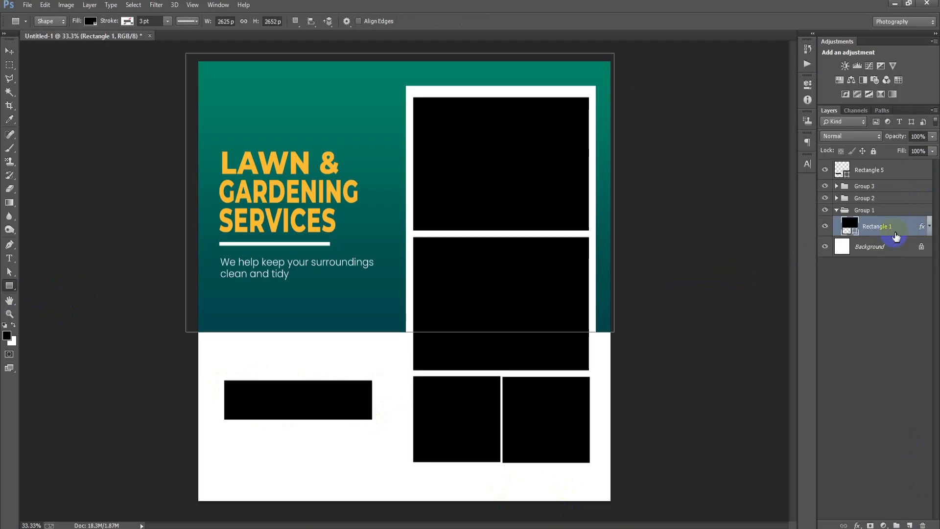
left_click(837, 211)
left_click(867, 172)
right_click(911, 173)
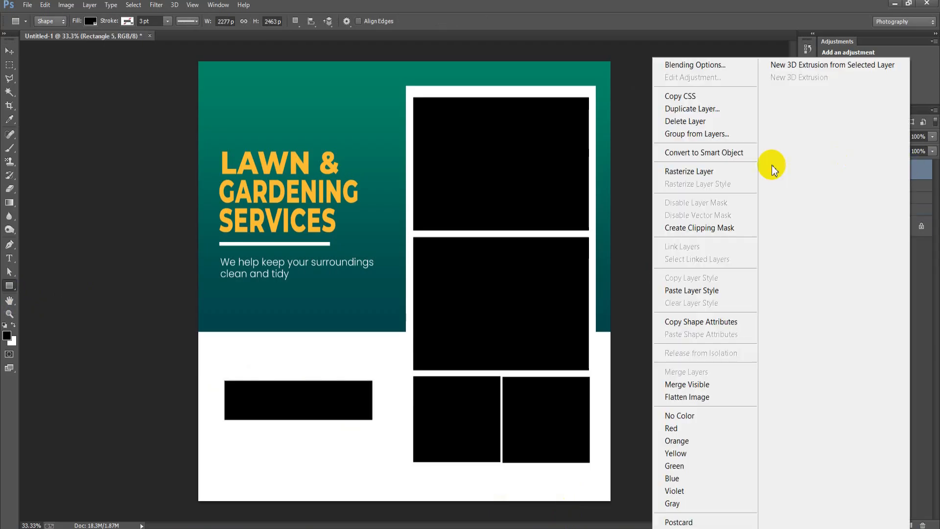
left_click(706, 290)
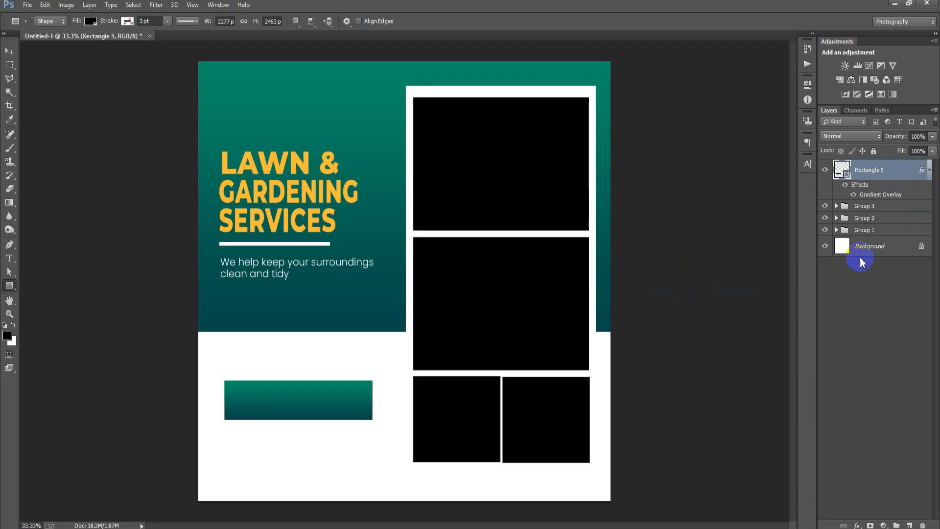
- On a new layer, add the text "Learn More" above the headline
left_click(910, 525)
left_click(9, 261)
left_click(277, 92)
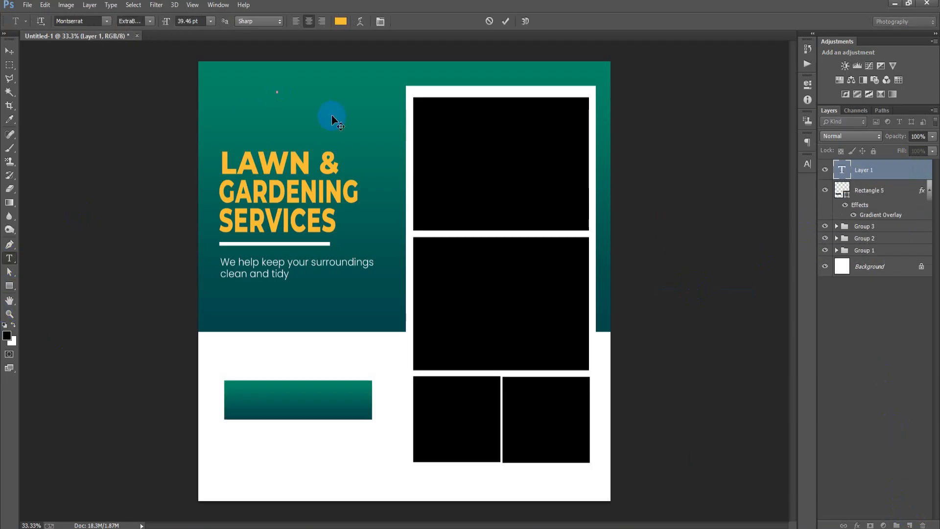
type("LEARN MORE")
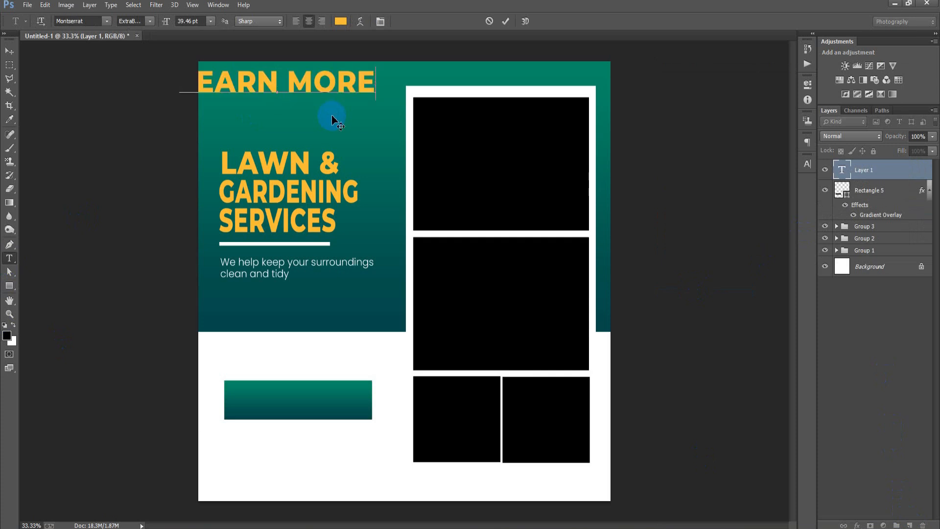
left_click(5, 53)
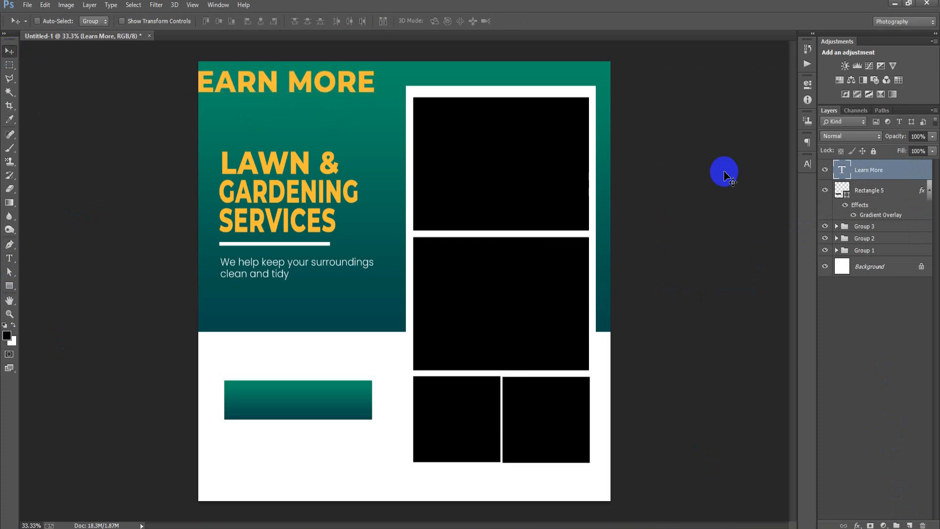
- Change the colour of the "Learn More" text to white
left_click(807, 164)
left_click(779, 225)
left_click(541, 95)
left_click(838, 146)
- Move the "Learn More" text onto the green button rectangle and scale it down proportionally to about 71%
left_click_drag(317, 127, 307, 403)
key("ctrl+t")
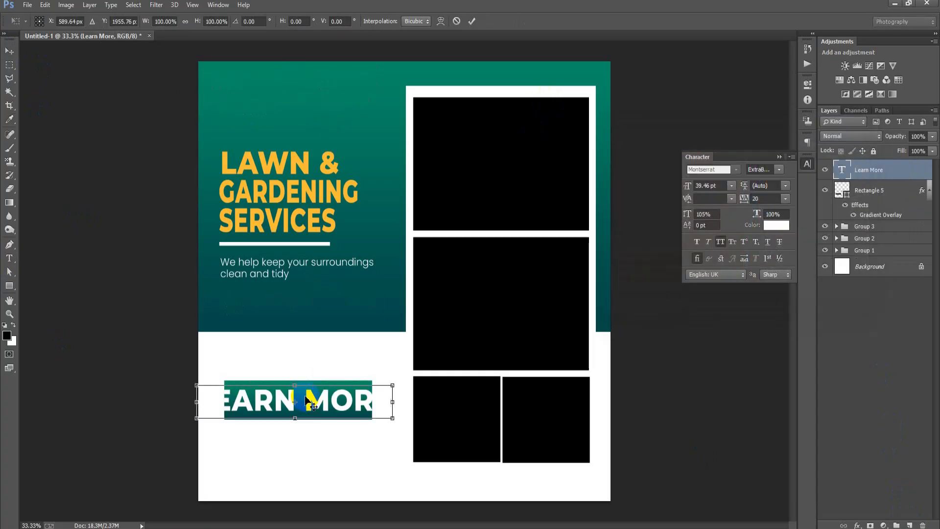
left_click_drag(393, 420, 365, 415)
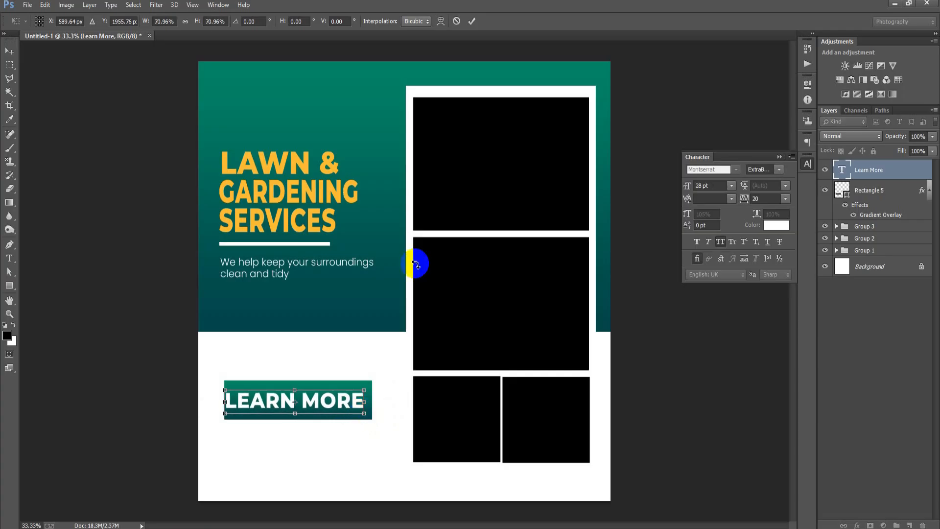
left_click(472, 21)
- Centre the "Learn More" text horizontally with the button rectangle, then collapse the effects list and group both layers
left_click(877, 195, "shift")
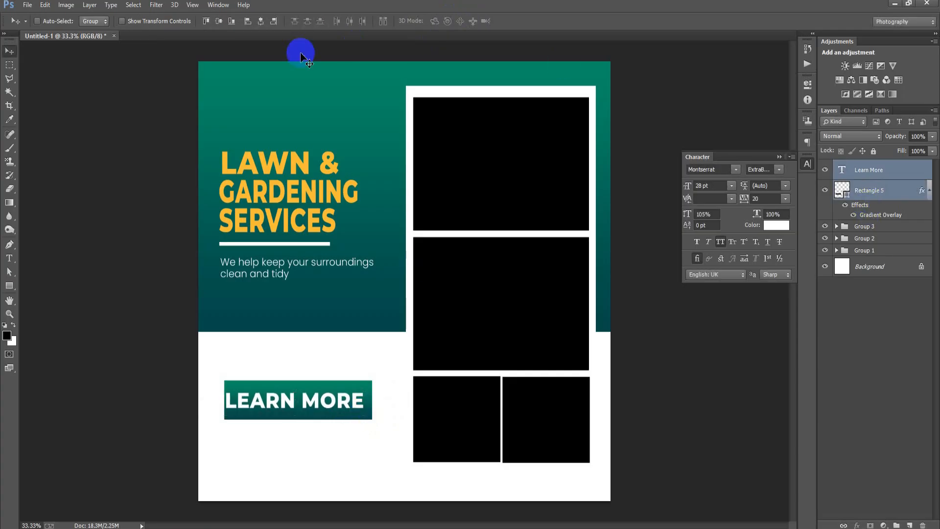
left_click(261, 22)
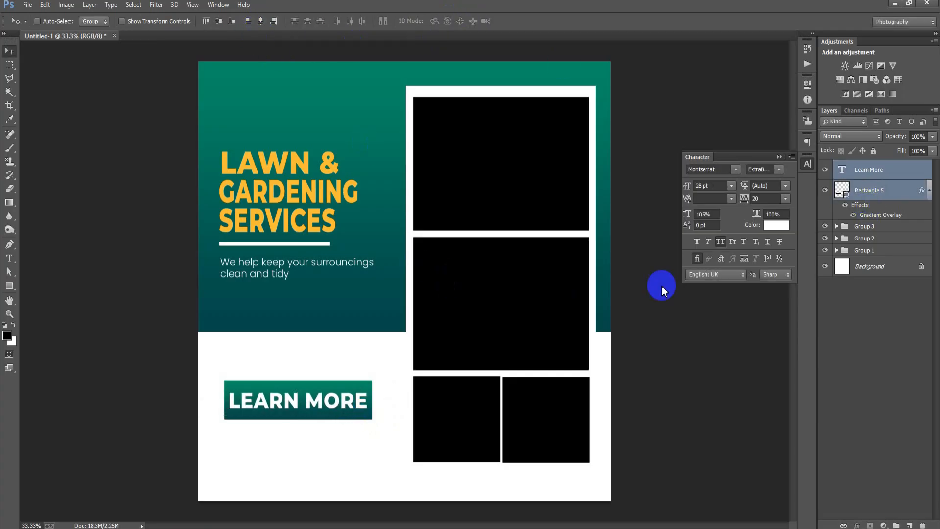
left_click(930, 191)
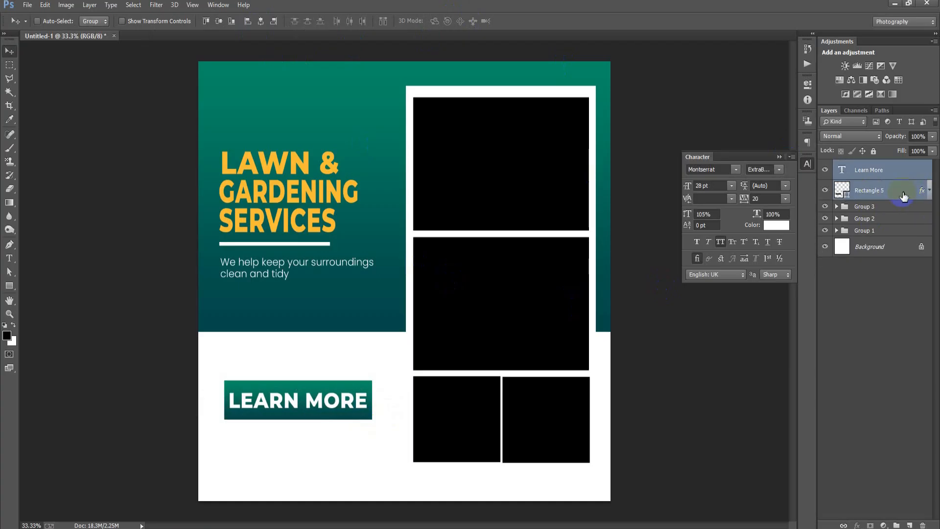
key("ctrl+g")
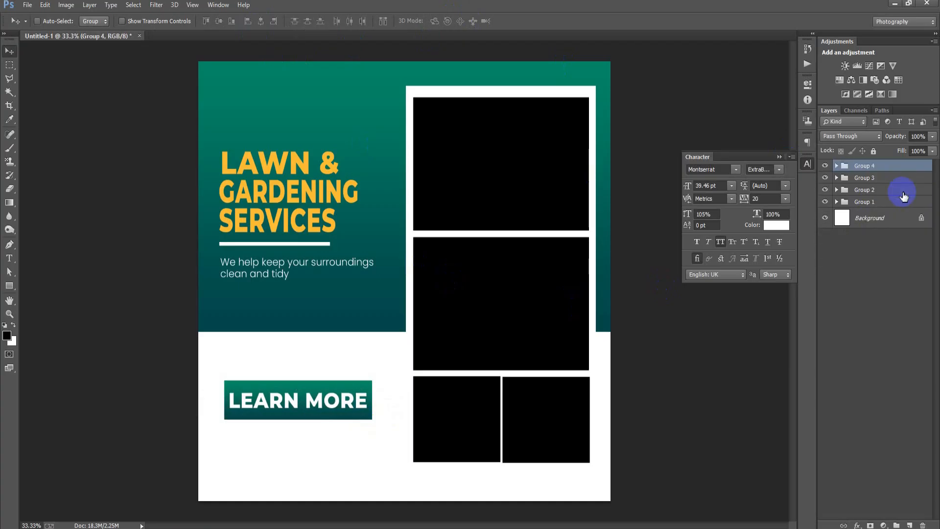
- Nudge the "Learn More" button group upward in the white area to make room beneath it
key("shift+Up")
key("shift+Up")
key("shift+Up")
key("shift+Up")
key("shift+Up")
key("shift+Up")
key("shift+Up")
key("shift+Up")
key("shift+Up")
key("shift+Up")
key("shift+Down")
key("shift+Down")
key("shift+Down")
key("shift+Up")
key("shift+Down")
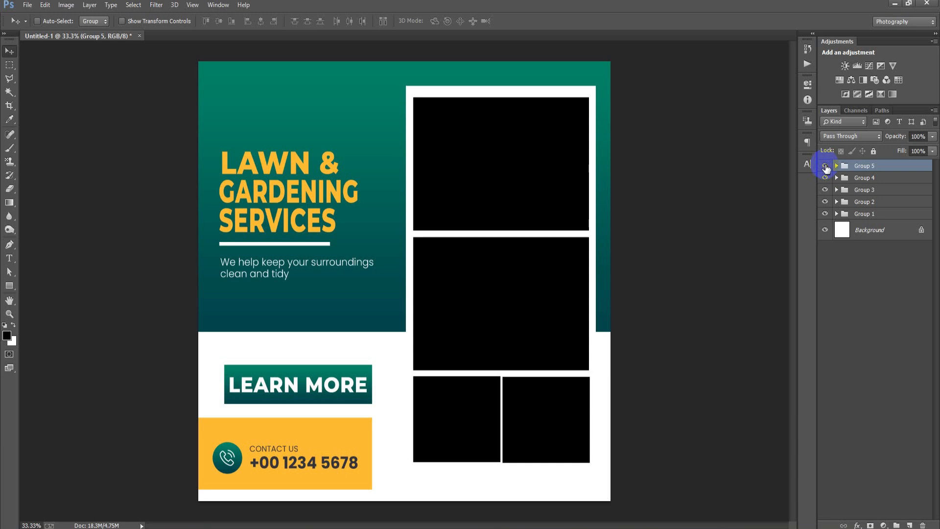
- Check what Groups 5, 4, 3 and 2 contain by hiding and showing each one in turn
left_click(825, 166)
left_click(825, 166)
left_click(825, 177)
left_click(825, 178)
left_click(825, 190)
left_click(825, 190)
left_click(825, 202)
left_click(826, 202)
- Place the lawn-mowing photo, file ending in "2 (1)", as a linked image above Rectangle 3 in Group 2 and clip it to that rectangle
left_click(837, 202)
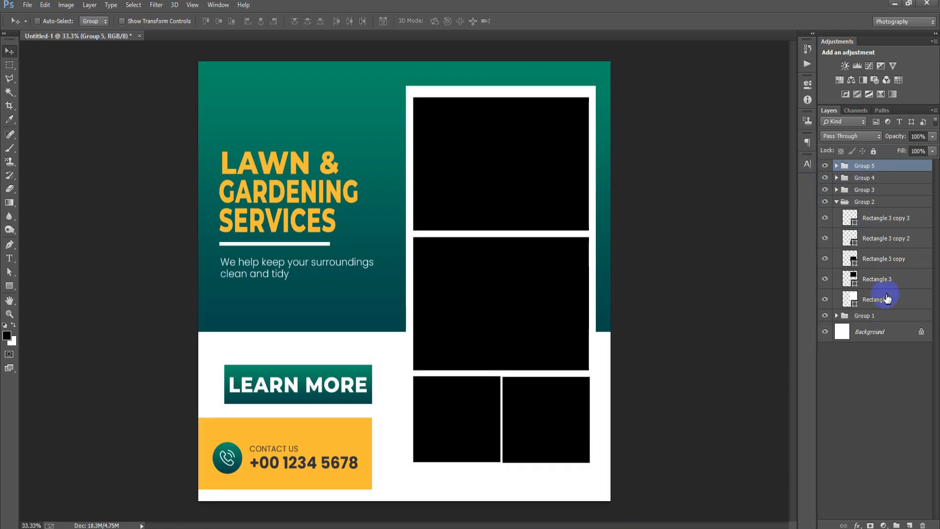
left_click(843, 279)
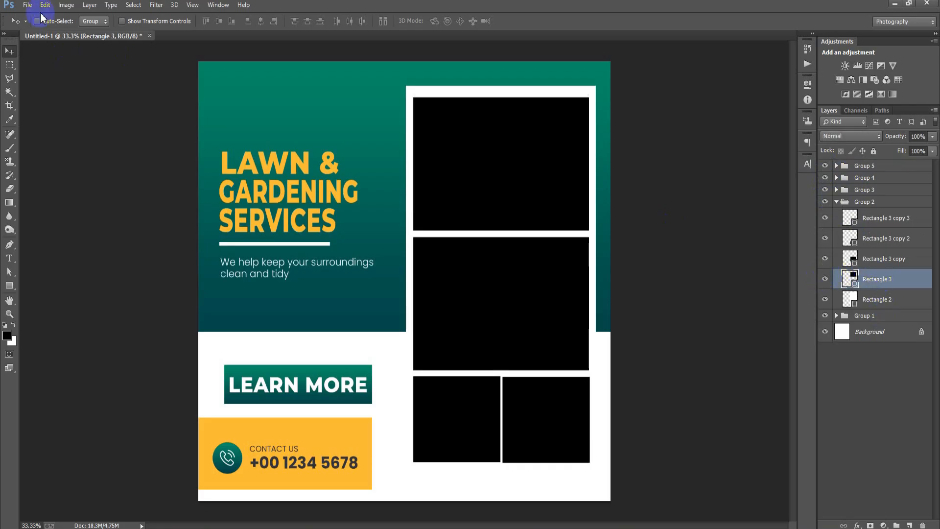
left_click(27, 5)
left_click(61, 210)
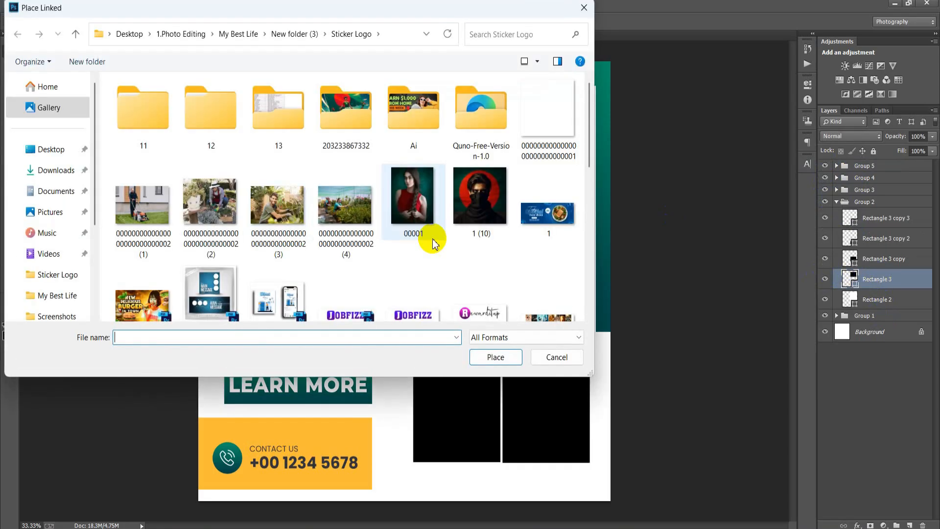
double_click(160, 210)
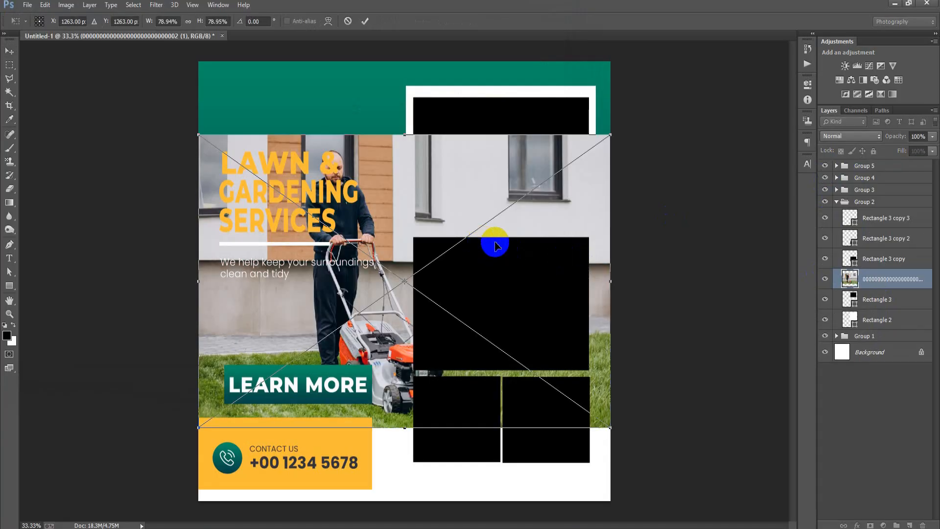
left_click(365, 21)
right_click(872, 279)
left_click(642, 290)
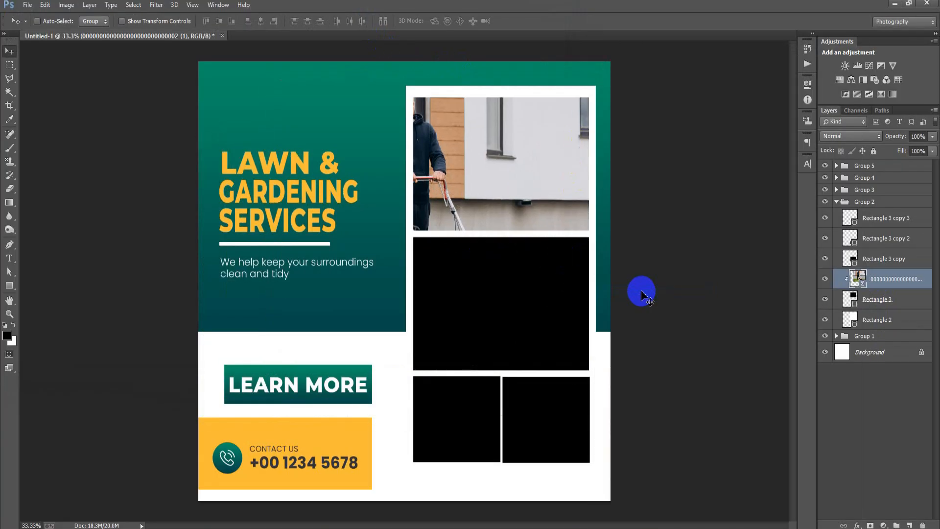
- Scale the lawn-mowing photo to about 35% width and 38% height and position it to fill the uppermost placeholder
key("ctrl+t")
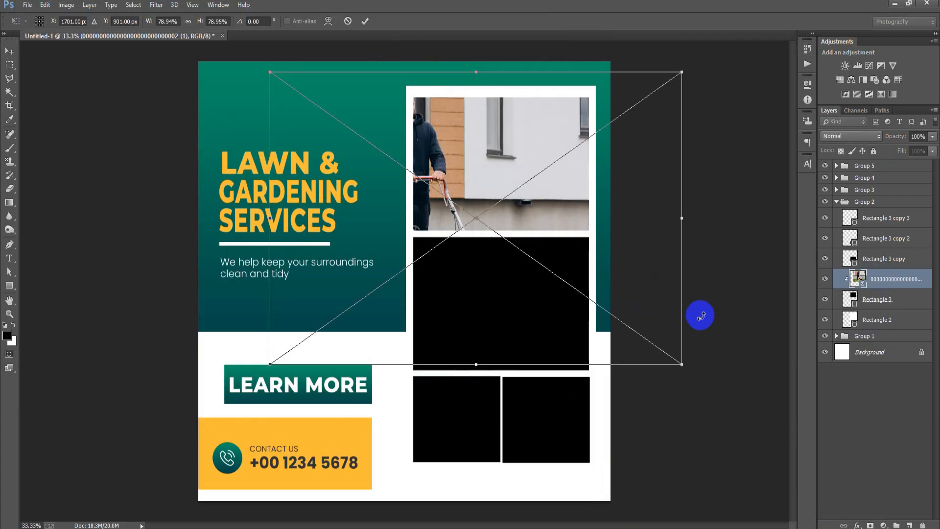
left_click_drag(682, 362, 570, 285)
left_click_drag(538, 230, 551, 190)
left_click_drag(500, 233, 500, 230)
left_click_drag(593, 230, 590, 228)
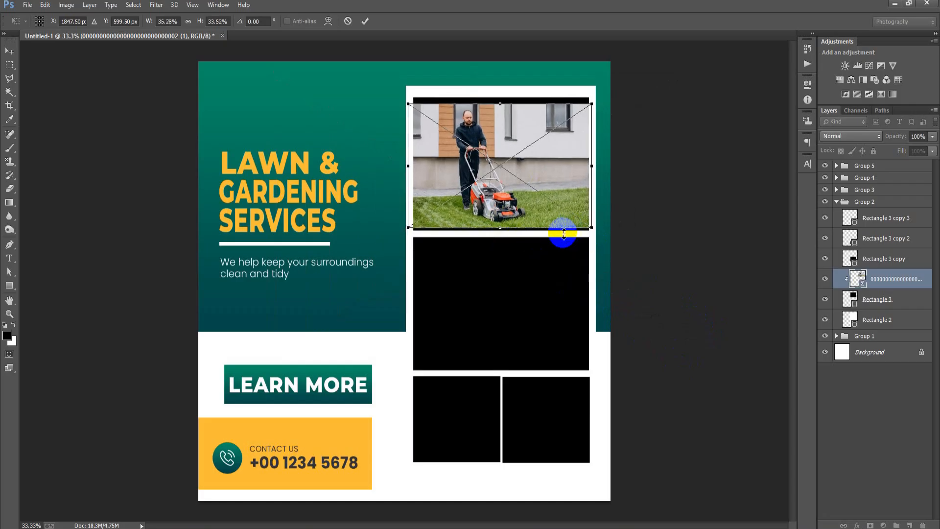
left_click_drag(500, 102, 500, 90)
left_click_drag(500, 228, 500, 232)
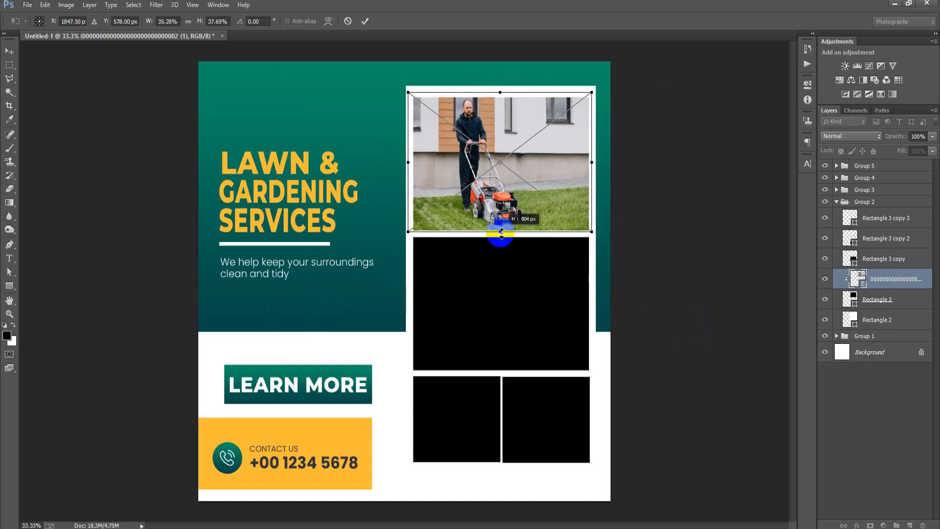
left_click(364, 22)
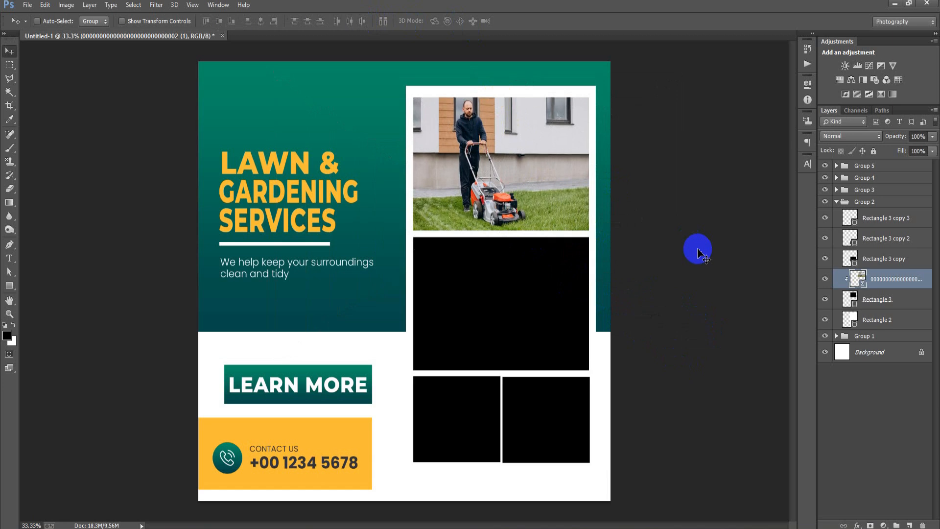
- Place the photo file ending in "2 (2)" as a linked image above Rectangle 3 copy and rasterize its layer
left_click(891, 268)
left_click(27, 4)
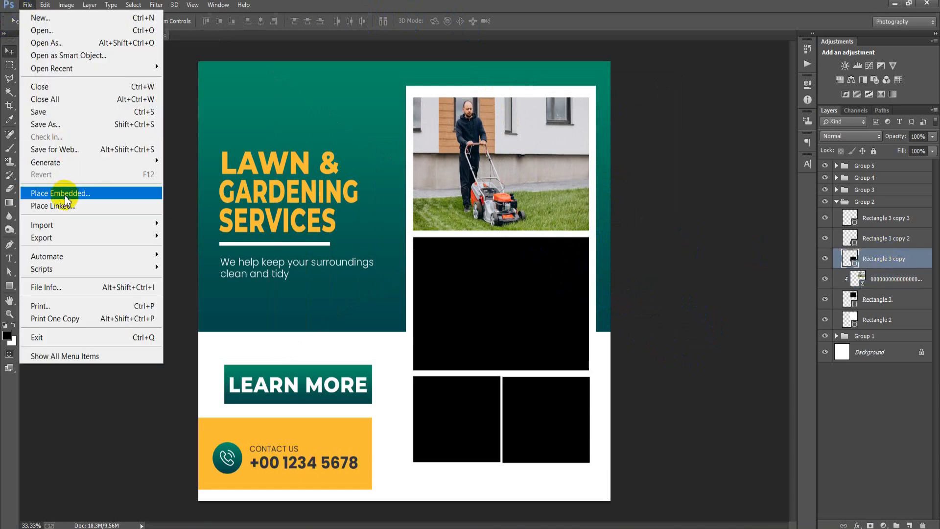
left_click(66, 203)
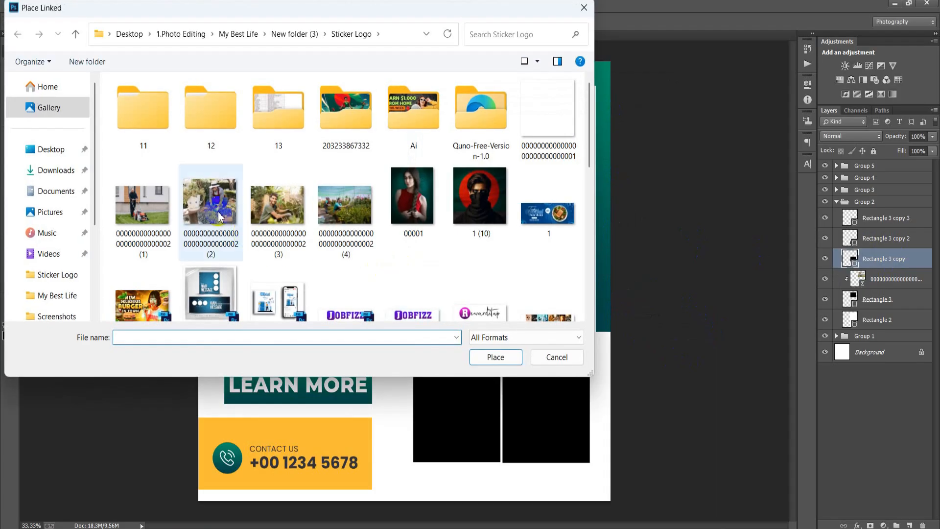
double_click(214, 203)
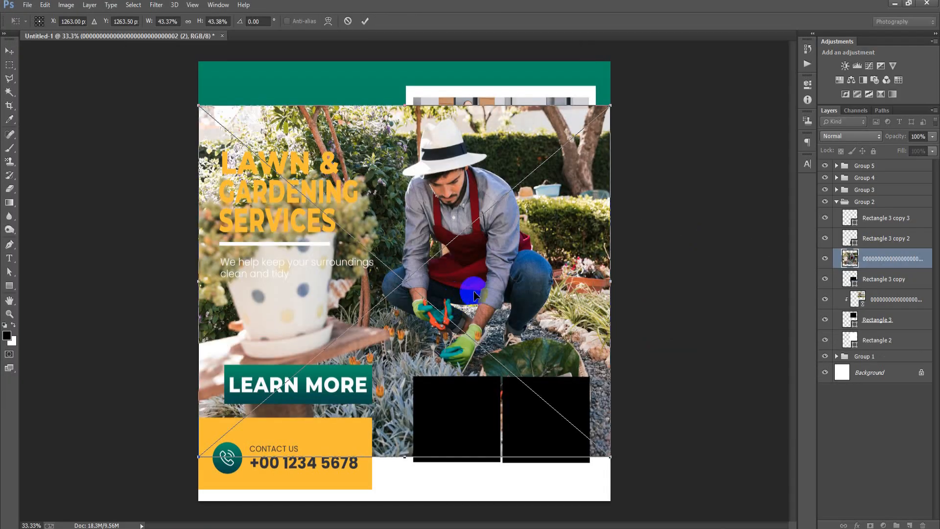
left_click(365, 21)
right_click(887, 258)
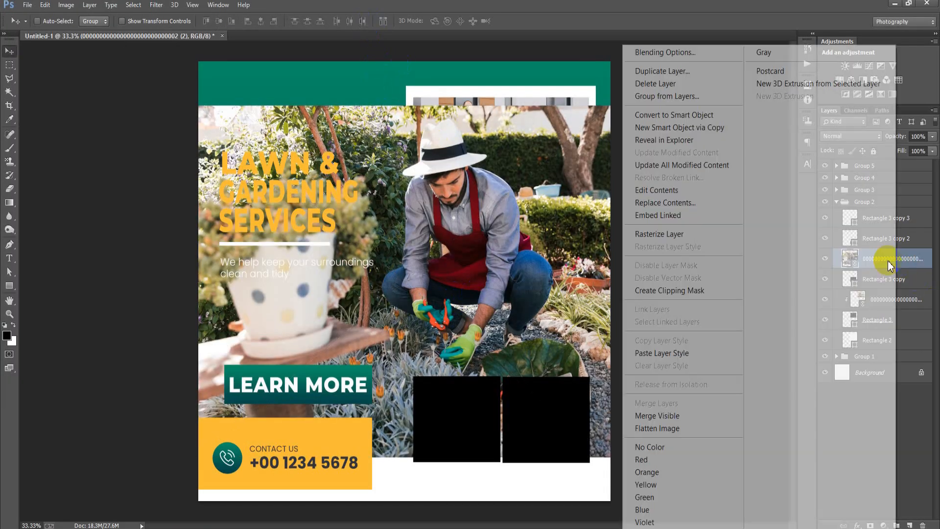
left_click(678, 235)
right_click(887, 258)
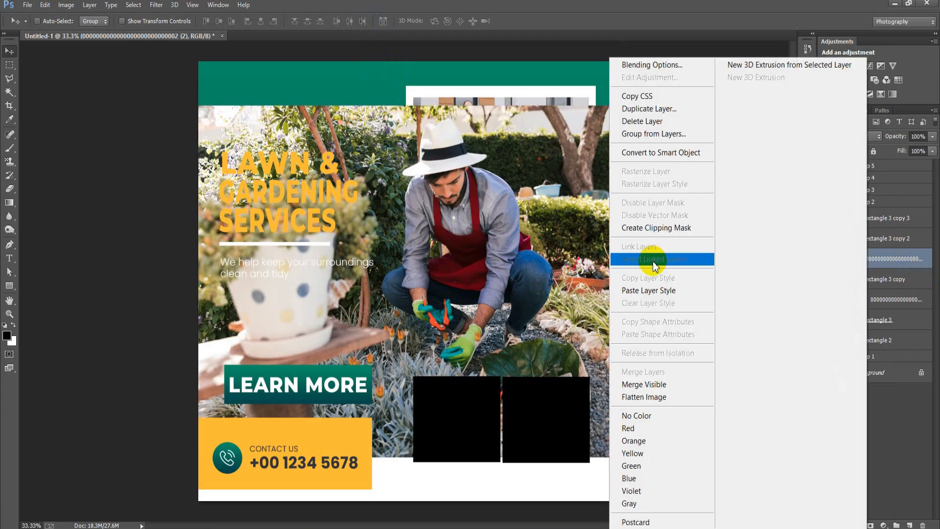
left_click(654, 290)
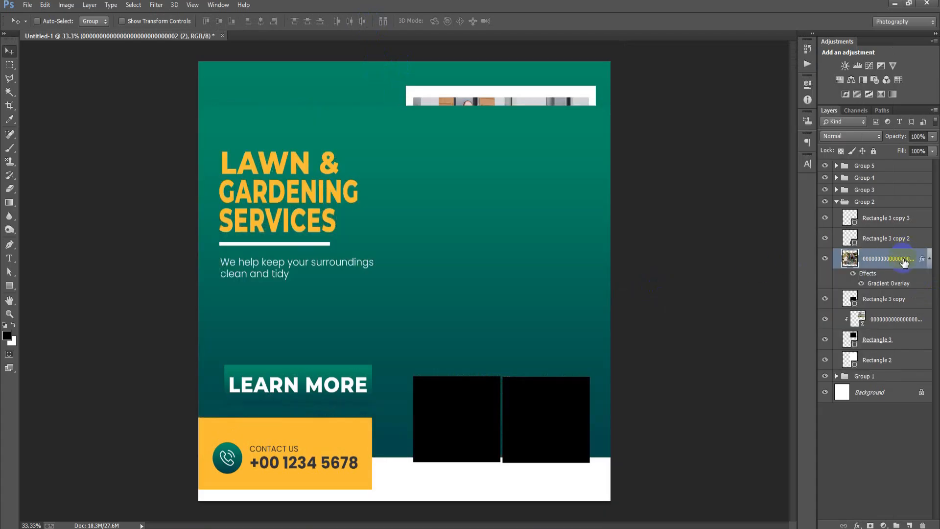
key("ctrl+z")
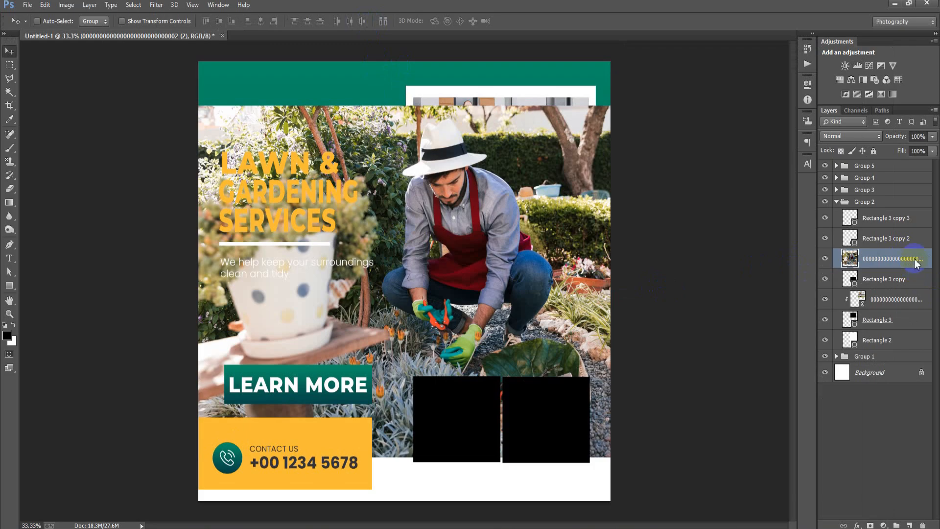
- Clip the white-hat gardener photo to Rectangle 3 copy and scale it to about 45% to fill the second placeholder
right_click(917, 263)
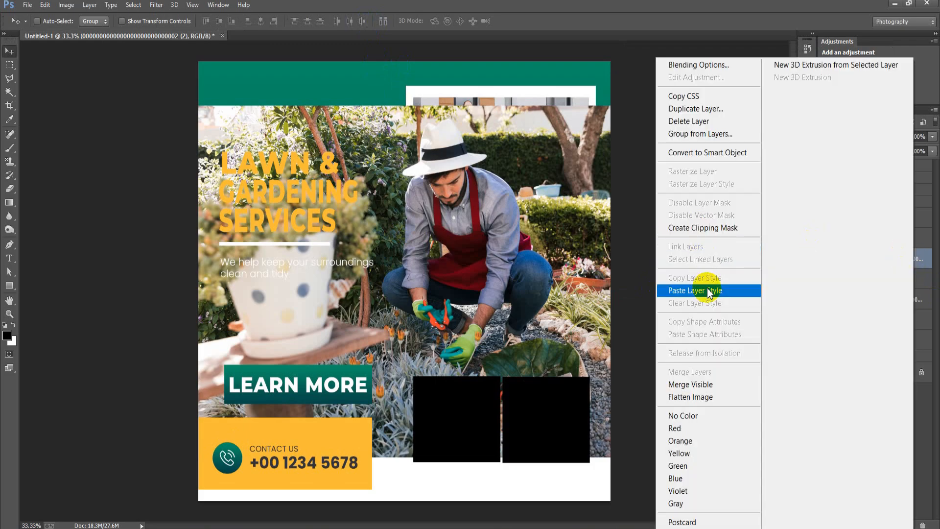
left_click(704, 228)
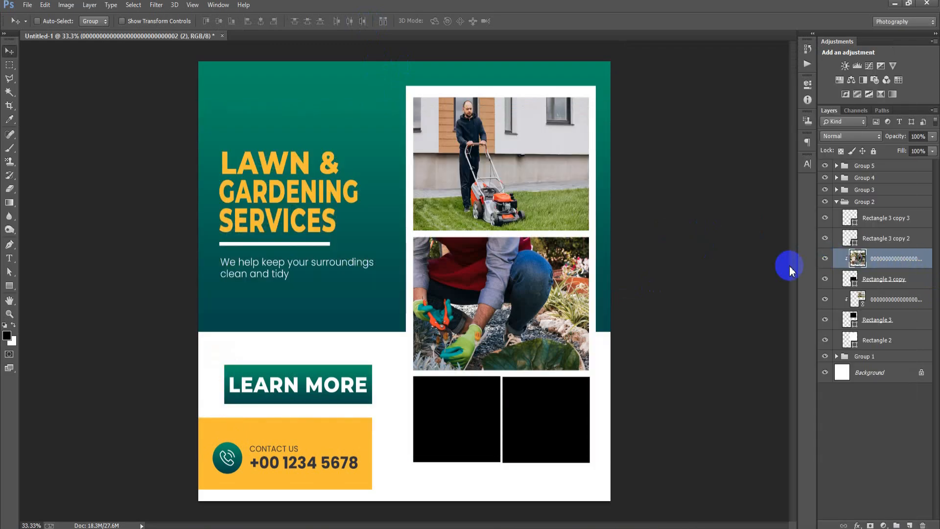
key("ctrl+t")
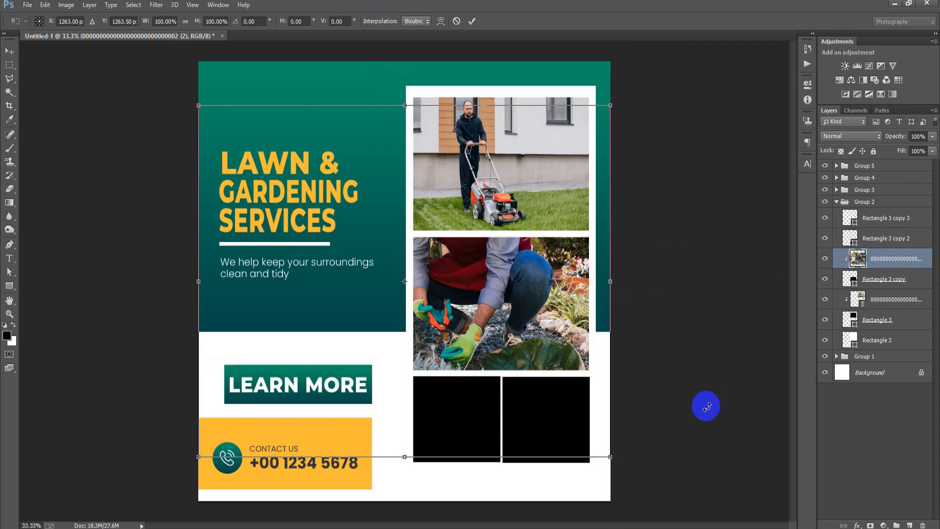
left_click_drag(597, 458, 486, 378)
left_click_drag(448, 306, 548, 330)
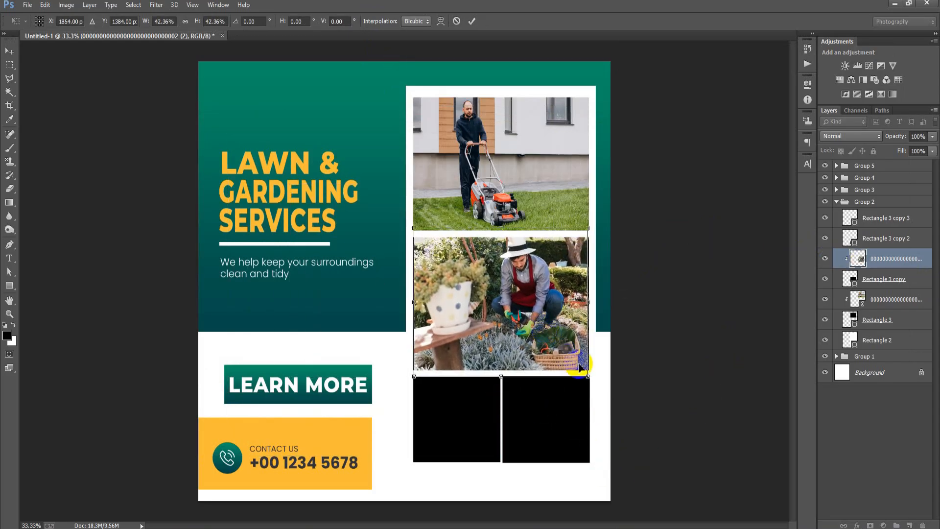
mouse_move(588, 375)
left_mouse_down()
mouse_move(609, 373)
mouse_move(594, 381)
left_mouse_up()
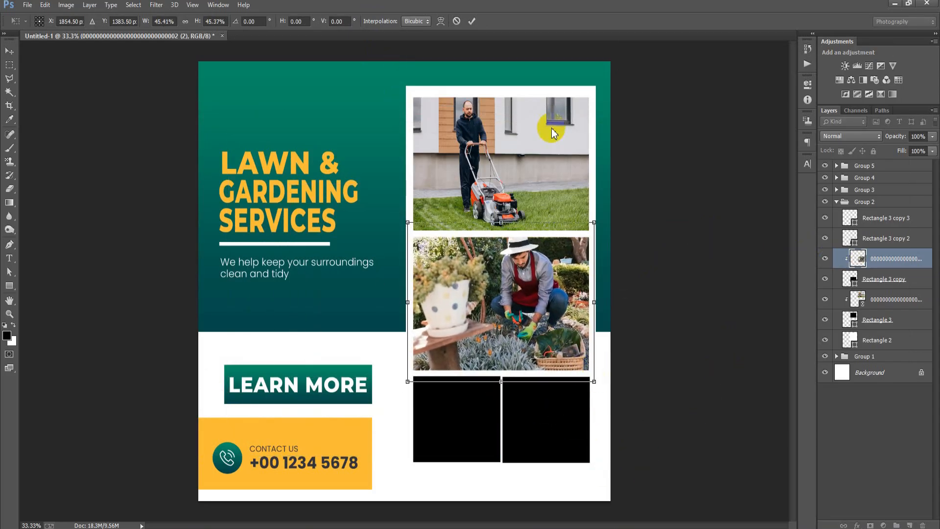
left_click(472, 21)
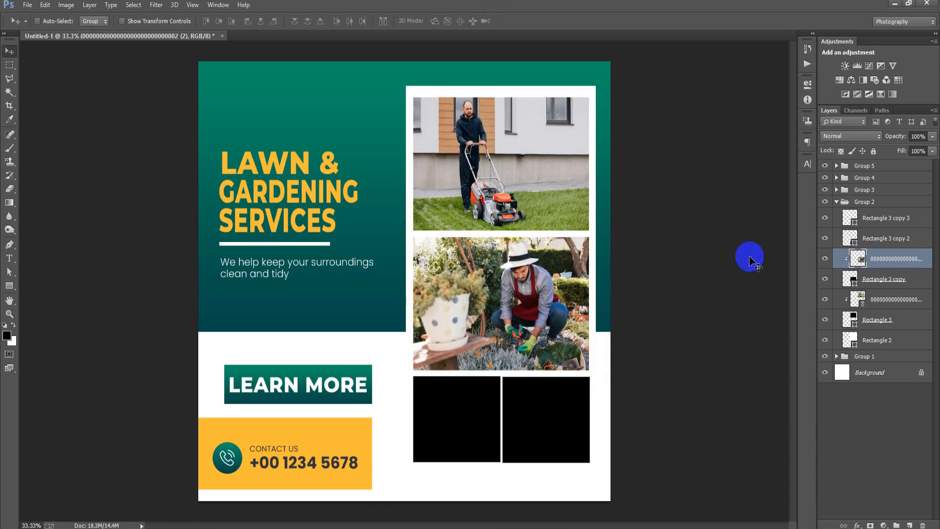
- Place the photo file ending in "2 (3)" as a linked image above Rectangle 3 copy 2 and clip it to that rectangle
left_click(870, 239)
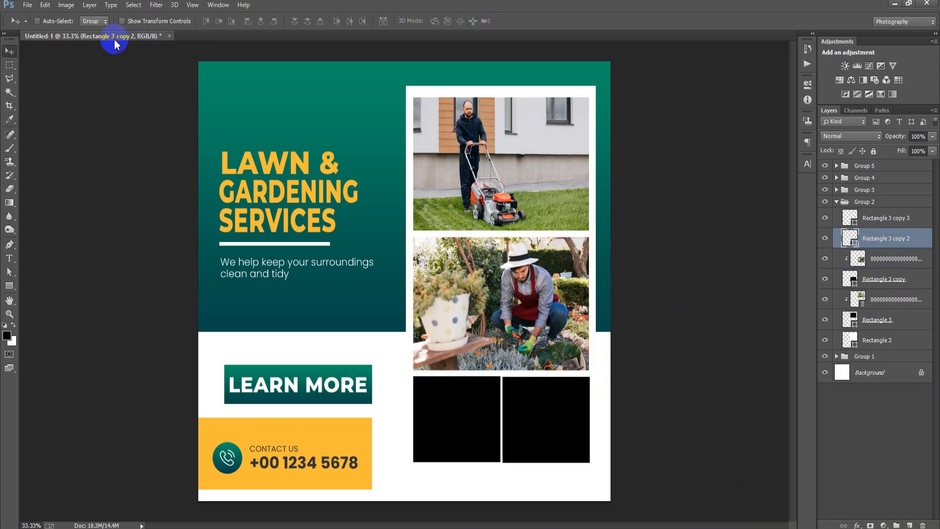
left_click(28, 5)
left_click(63, 203)
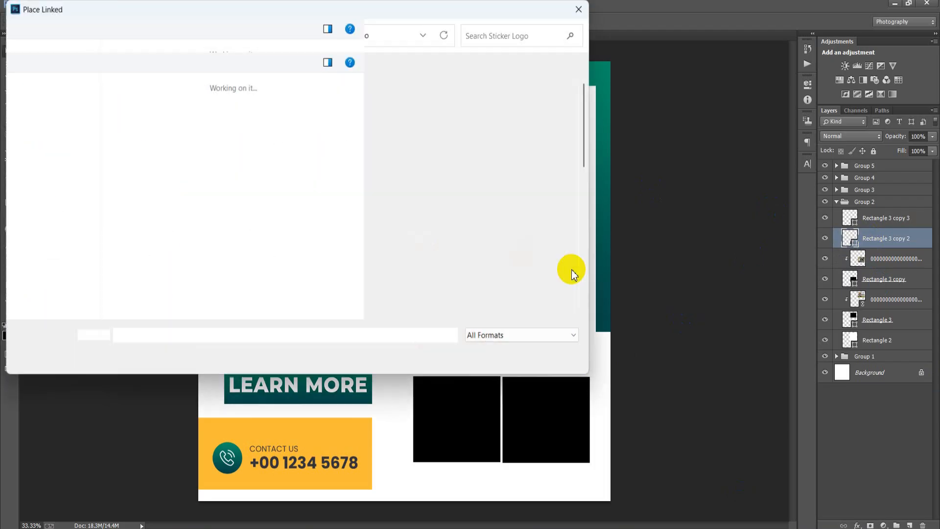
double_click(278, 210)
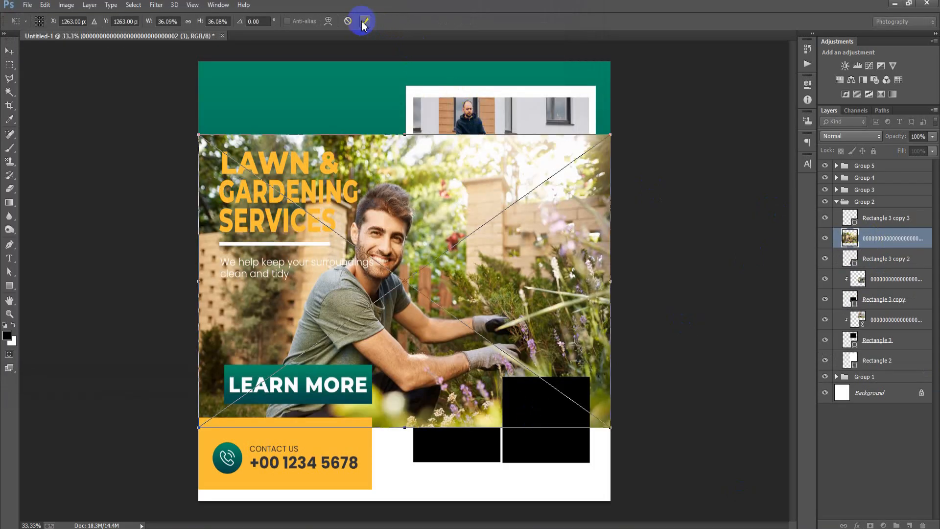
left_click(363, 21)
right_click(898, 240)
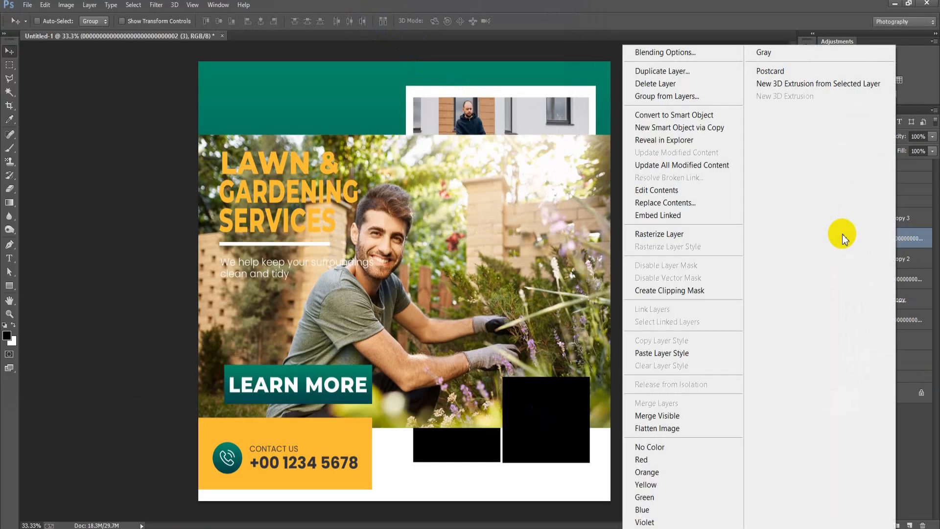
left_click(684, 290)
- Scale the smiling gardener photo to about 12.5% and position it to fill the Rectangle 3 copy 2 placeholder
left_click_drag(460, 431, 477, 465)
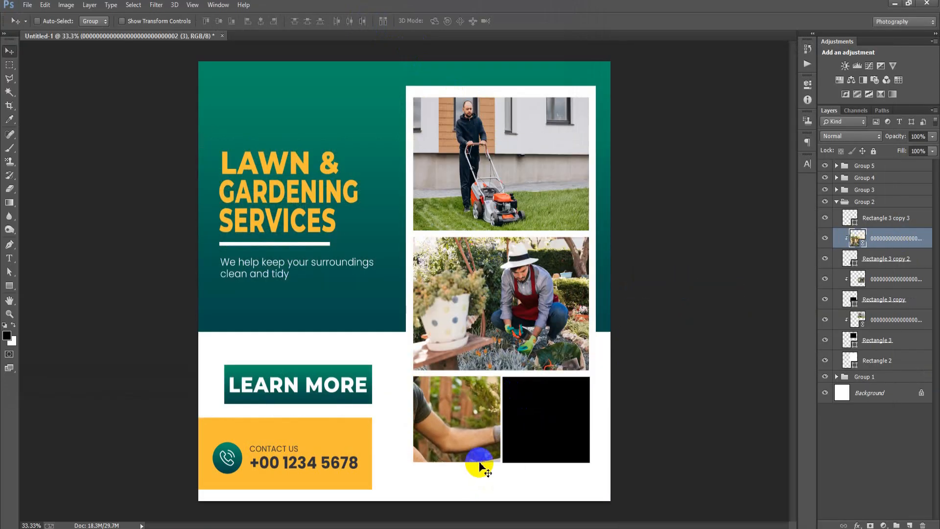
key("ctrl+t")
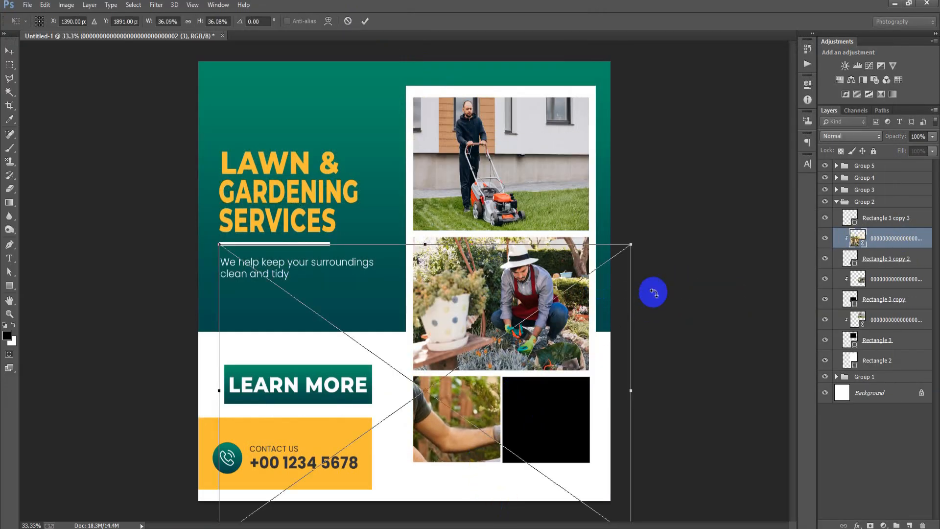
left_click_drag(630, 244, 478, 425)
left_click_drag(503, 460, 517, 469)
left_click_drag(497, 434, 494, 435)
left_click(365, 24)
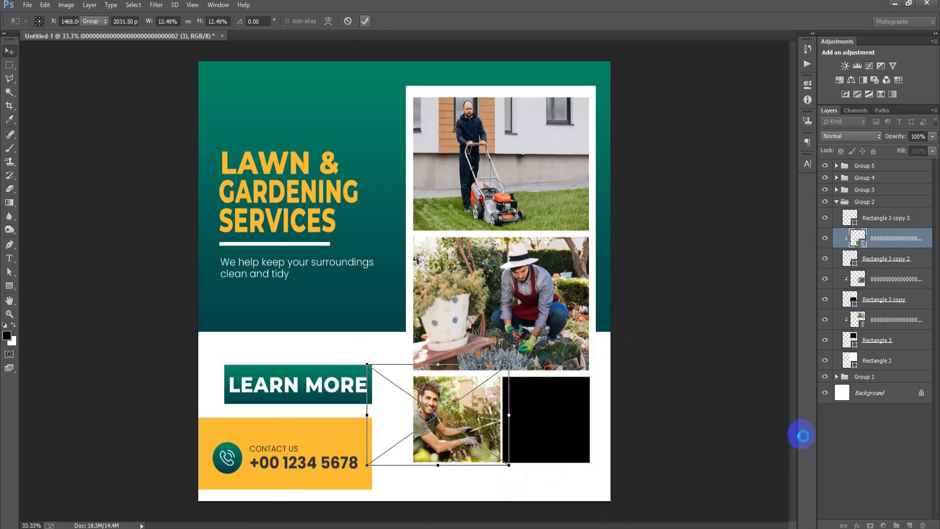
- Place the photo file ending in "2 (4)" as a linked image above Rectangle 3 copy 3 and clip it to that rectangle
left_click(914, 219)
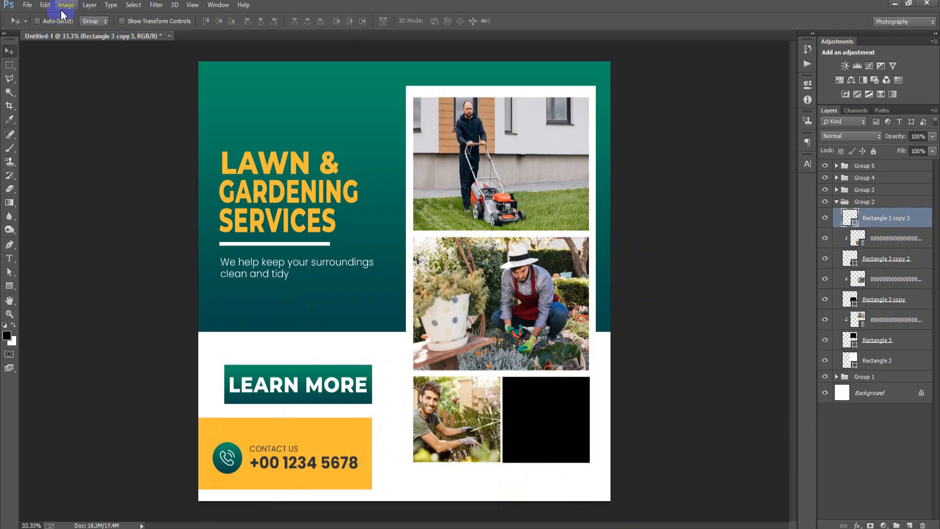
left_click(28, 6)
left_click(77, 203)
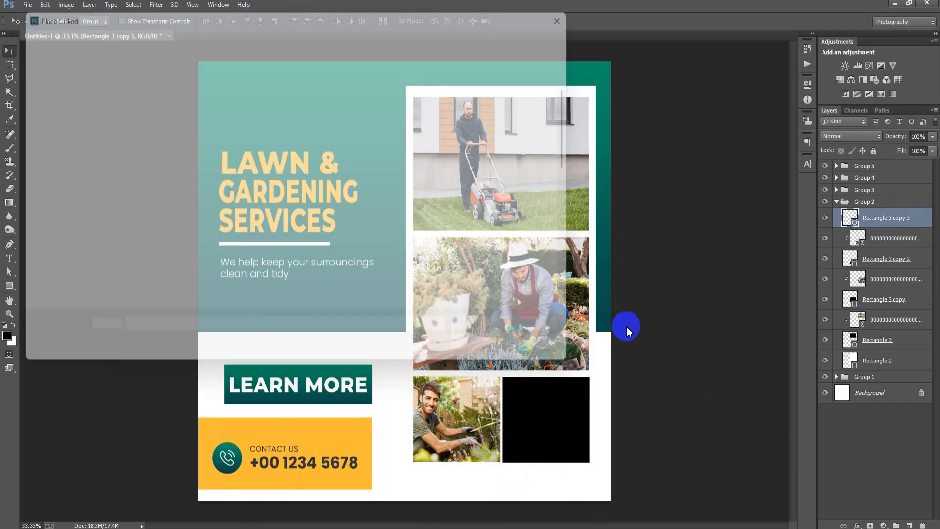
double_click(345, 206)
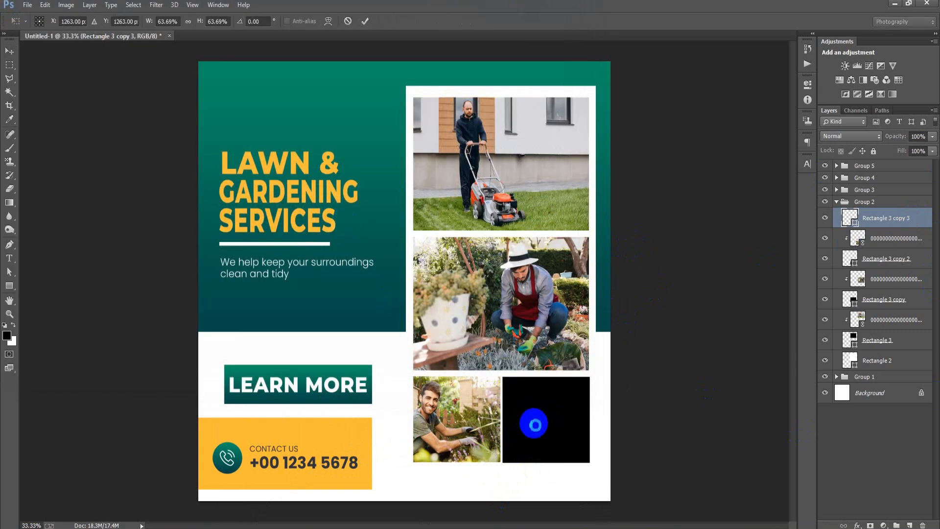
left_click(365, 21)
right_click(868, 225)
left_click(661, 290)
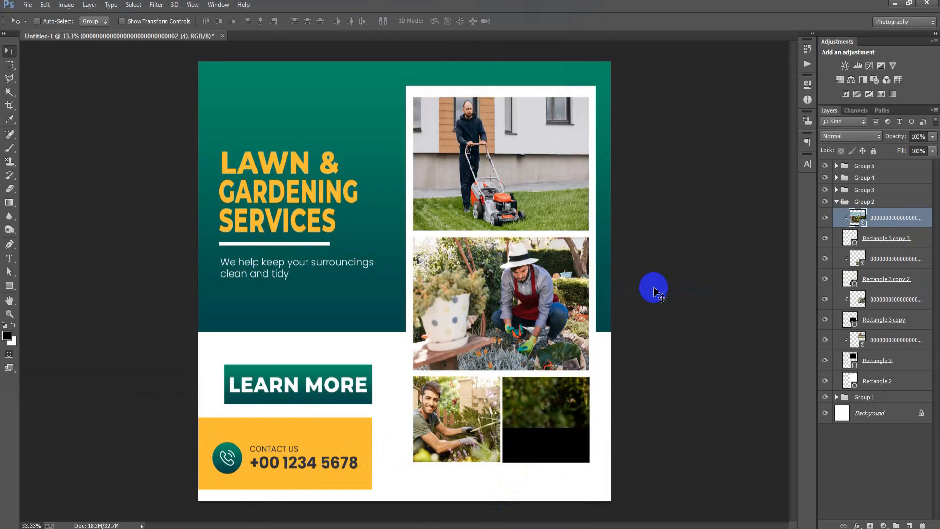
- Scale the photo of the gardener in the teal shirt to about 27% and position it to fill the last placeholder
key("ctrl+t")
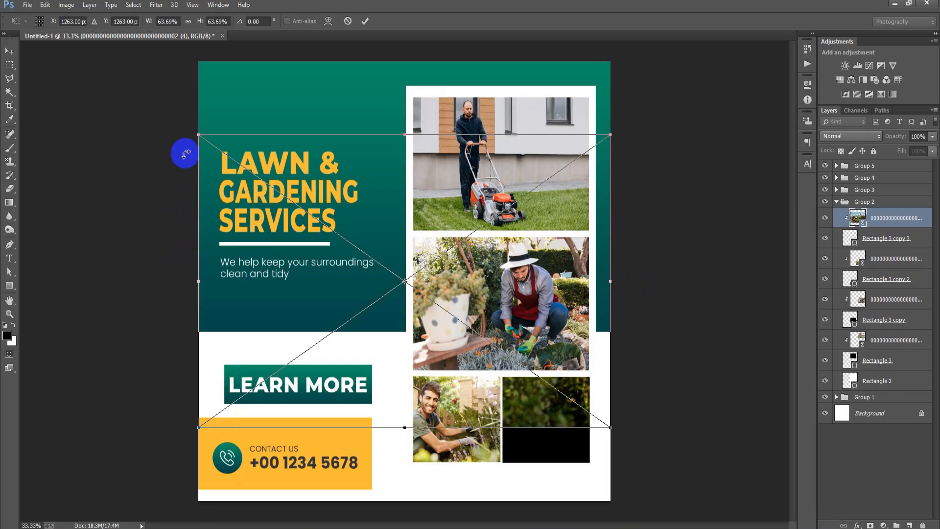
left_click_drag(197, 135, 329, 228)
left_click_drag(427, 280, 577, 420)
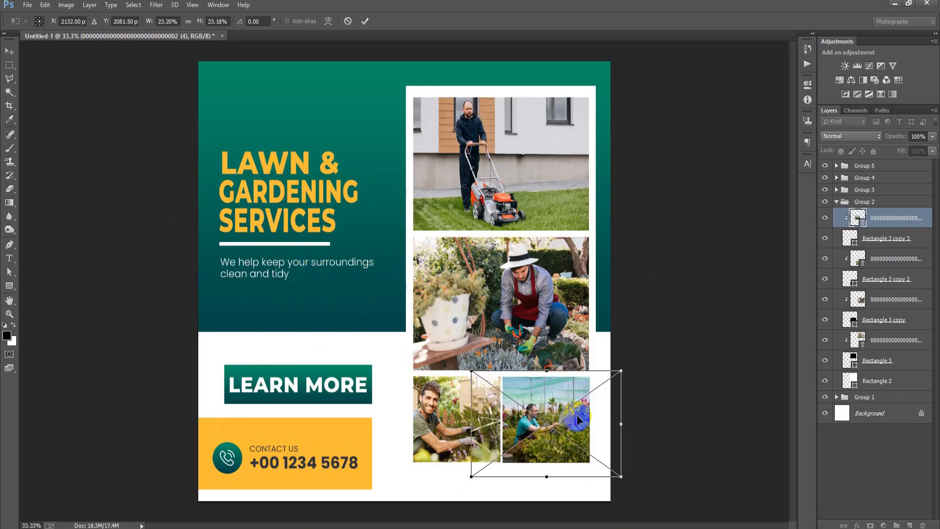
left_click_drag(622, 476, 634, 485)
left_click_drag(549, 455, 555, 458)
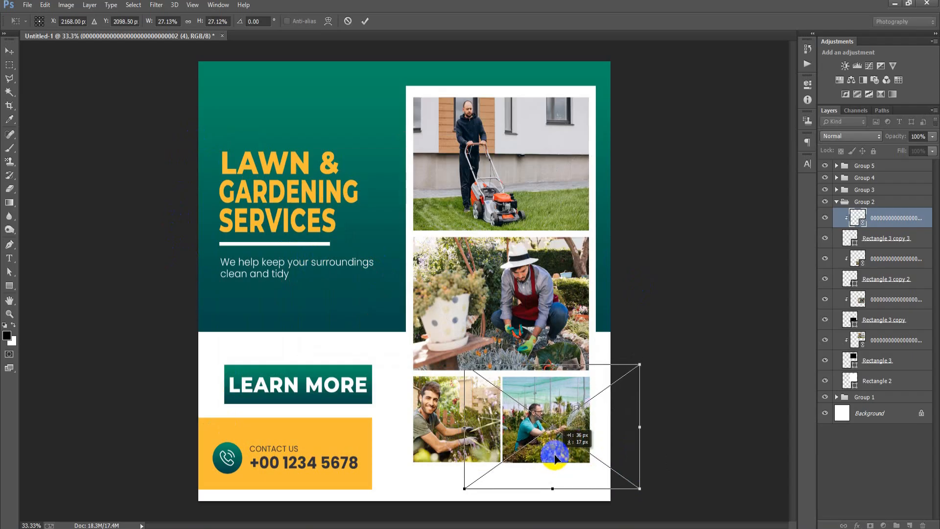
left_click(364, 21)
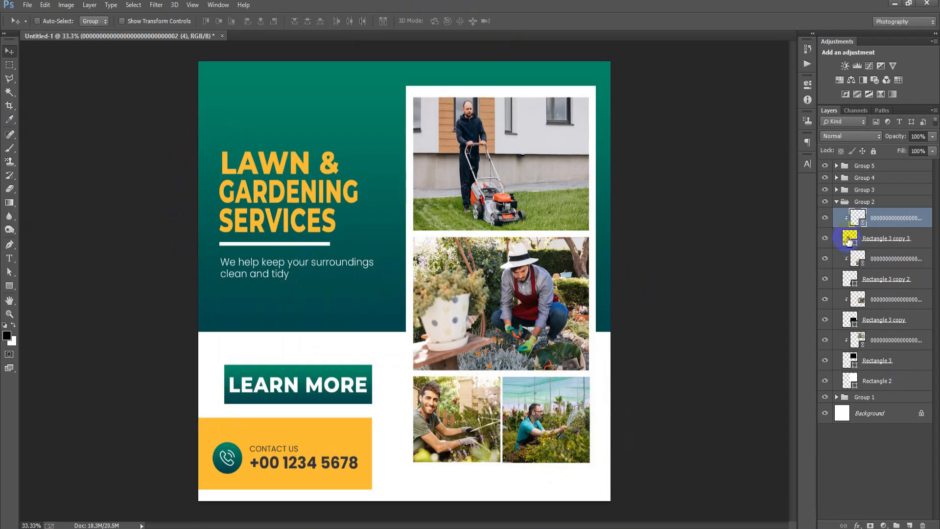
- Collapse Group 2 and select Group 5 in the layer stack
left_click(838, 202)
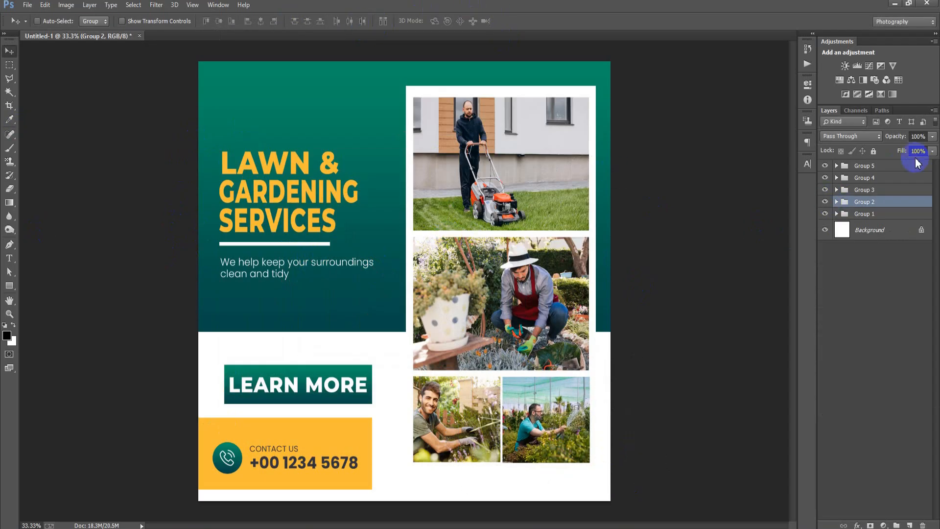
left_click(902, 169)
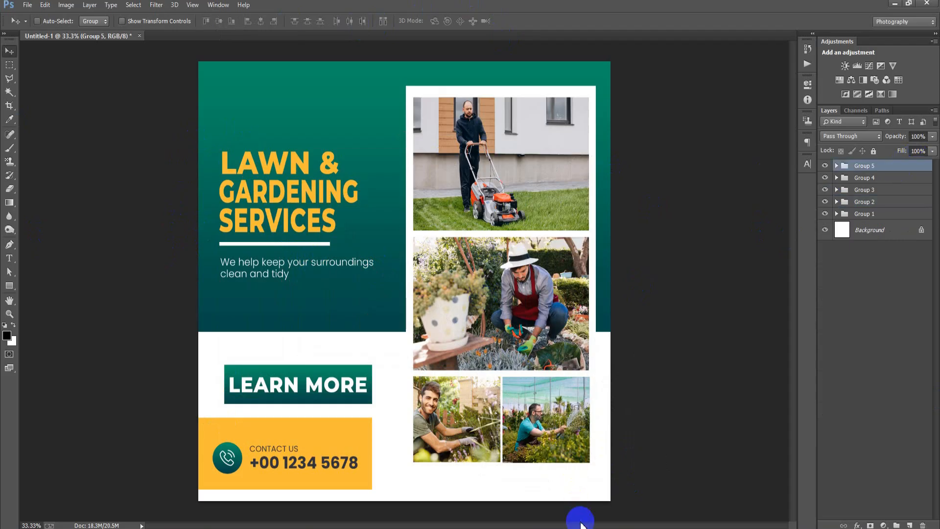